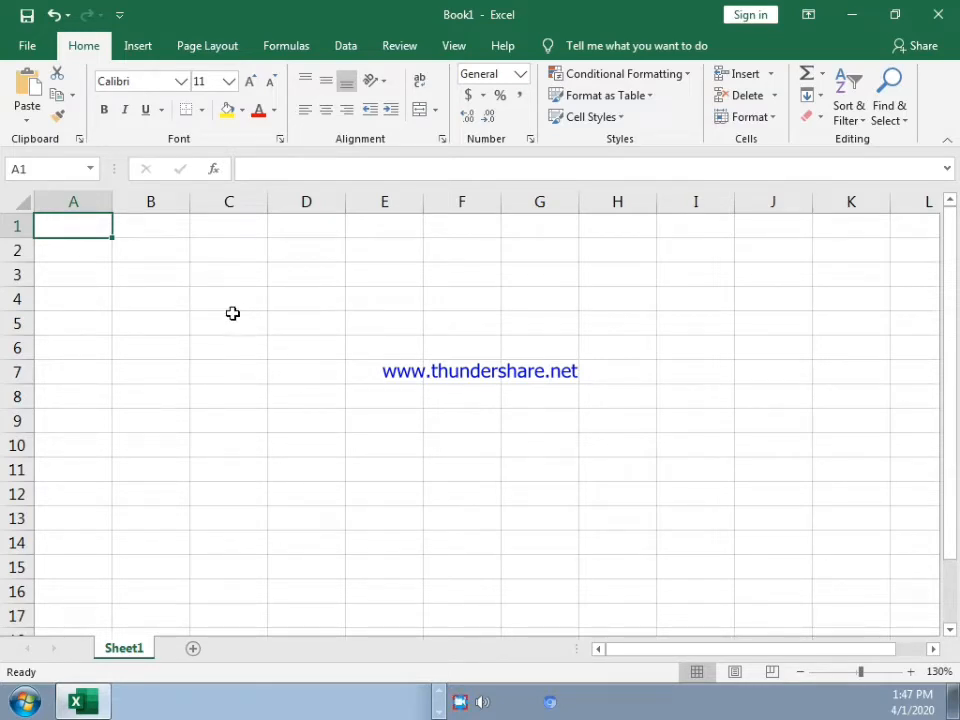
pyautogui.click(230, 321)
pyautogui.click(338, 331)
pyautogui.click(718, 371)
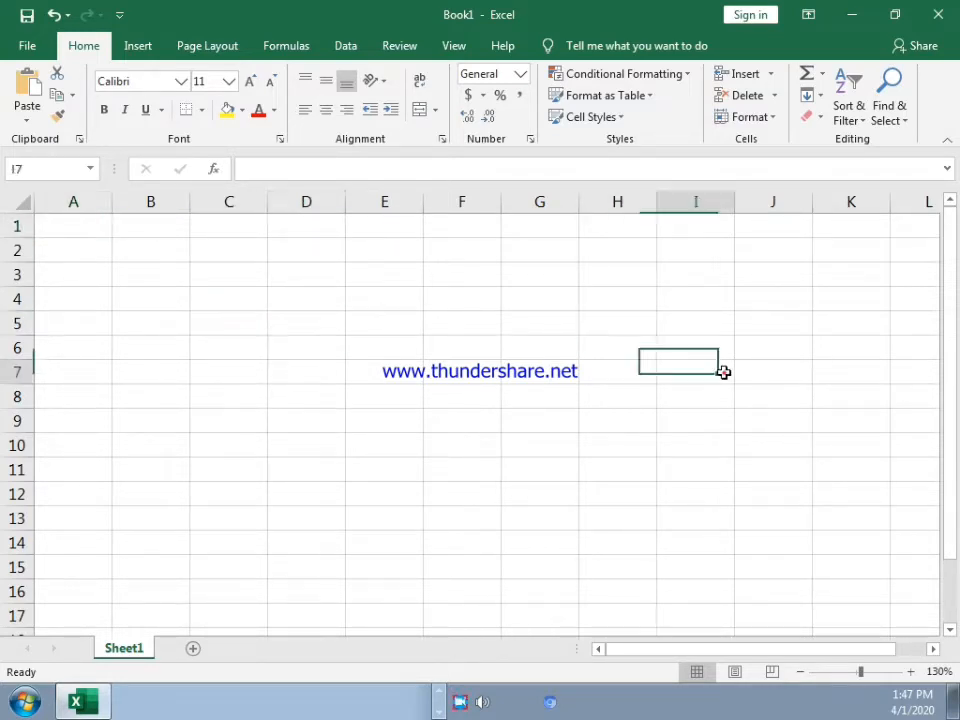
pyautogui.click(304, 343)
pyautogui.click(216, 300)
pyautogui.click(704, 330)
pyautogui.click(433, 426)
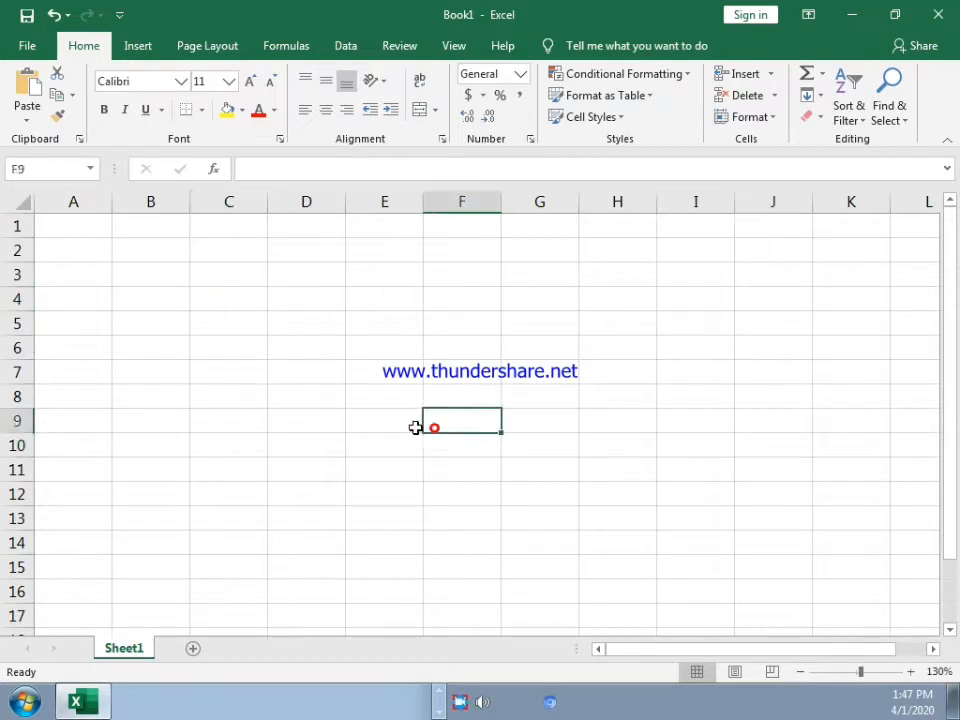
pyautogui.click(101, 392)
pyautogui.click(590, 330)
pyautogui.click(810, 425)
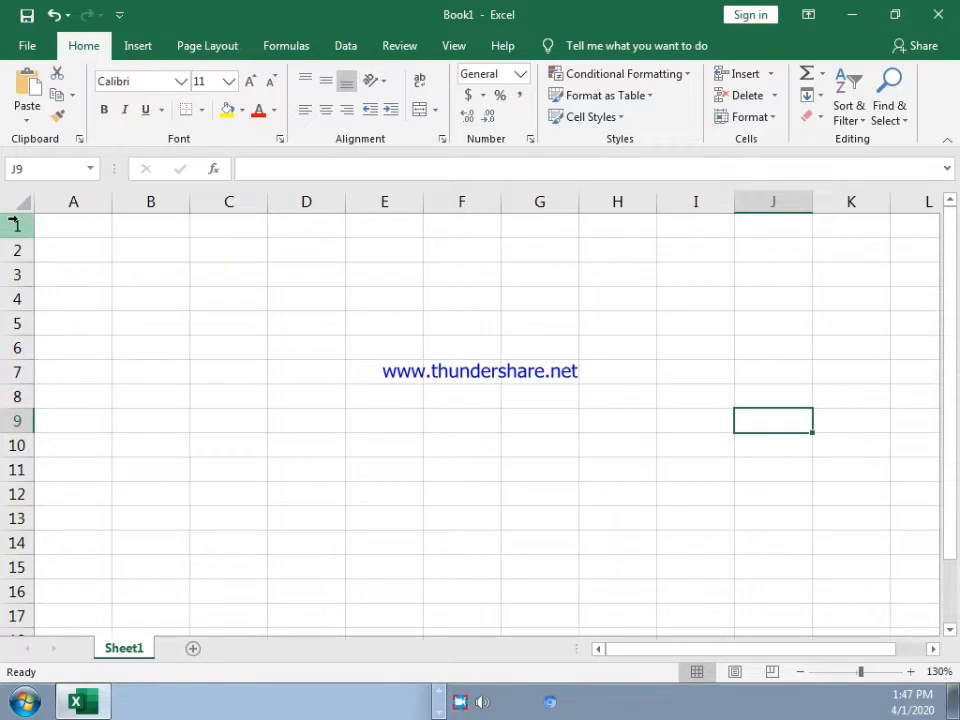
# Step: Enter the text A1 in cell A1 and the text D5 in cell D5
pyautogui.click(86, 230)
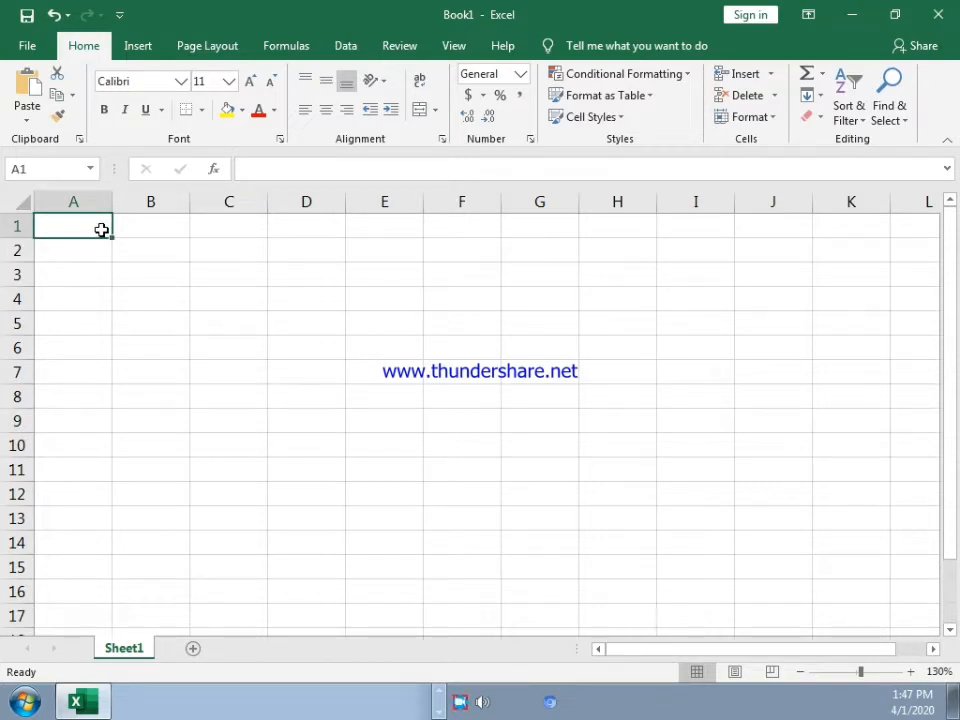
pyautogui.write('A1')
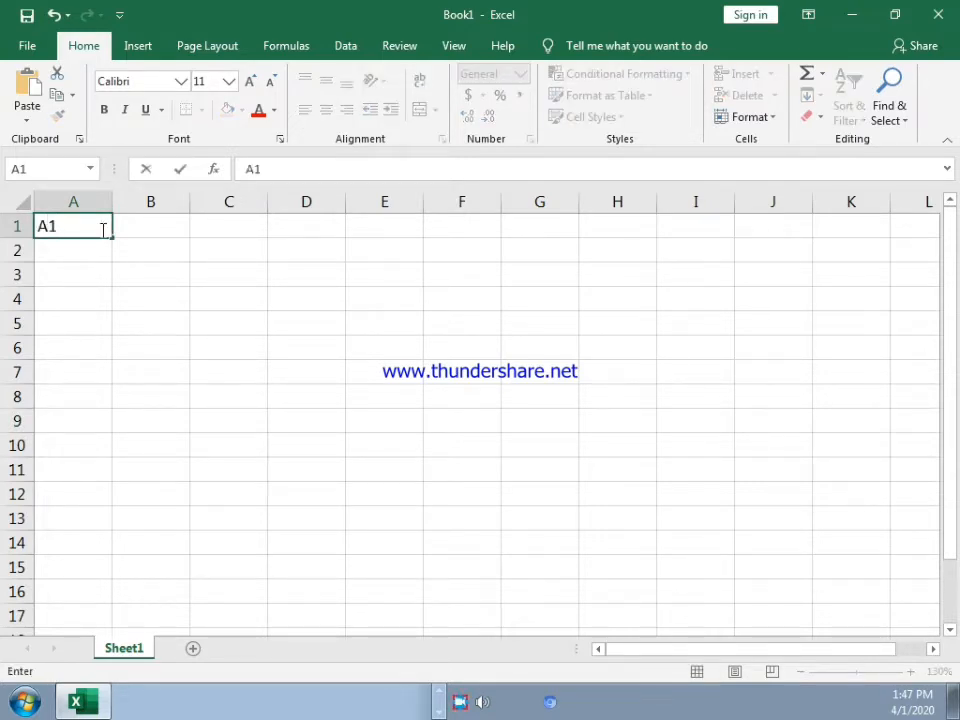
pyautogui.press('Return')
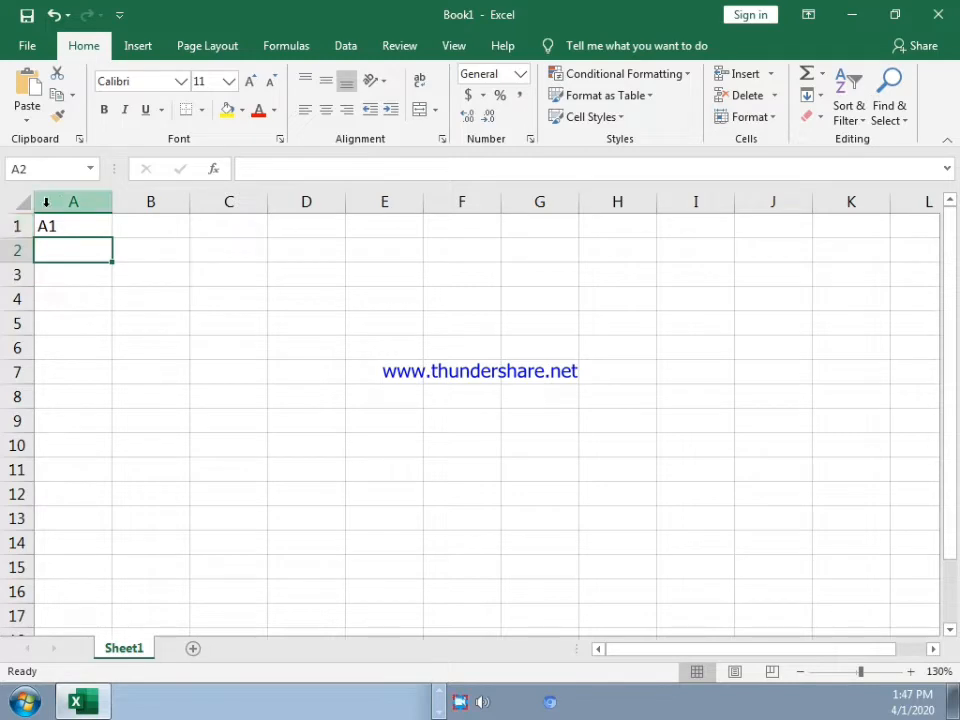
pyautogui.click(300, 324)
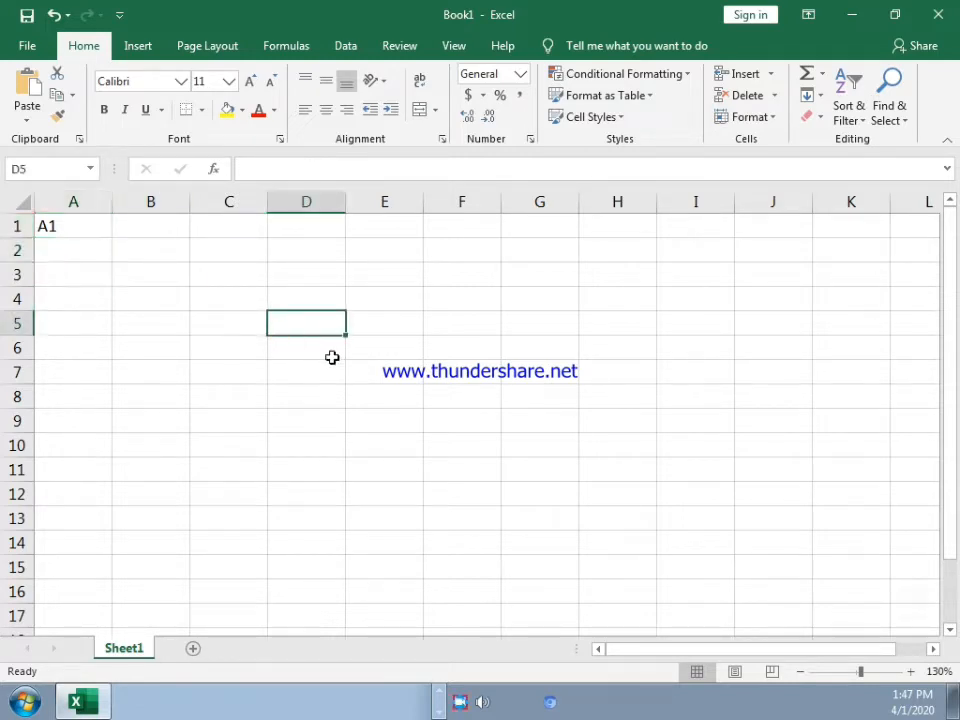
pyautogui.write('D')
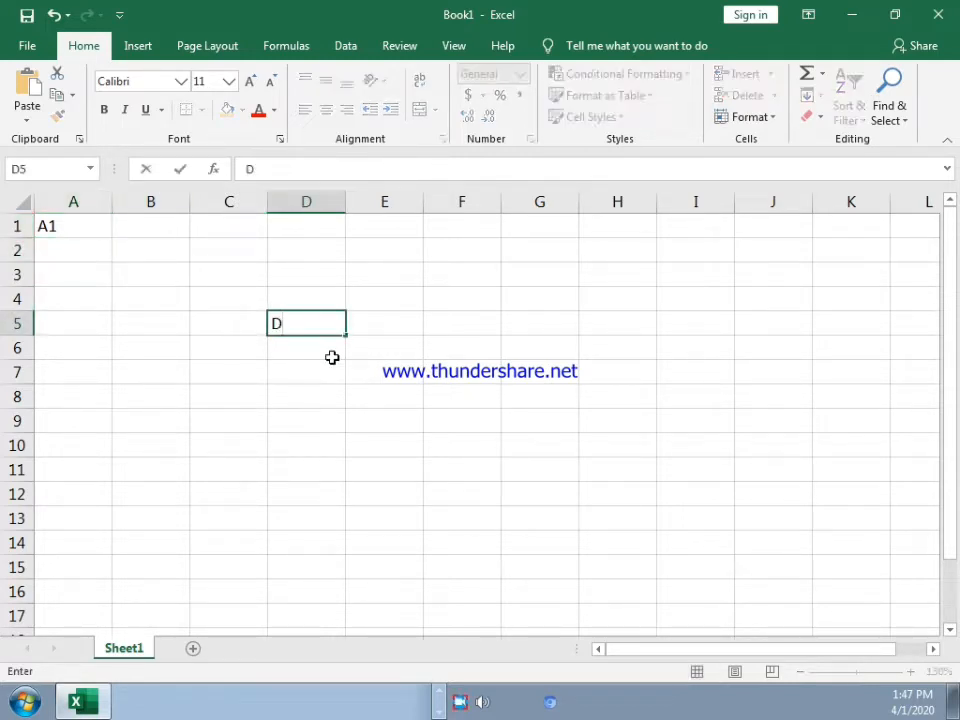
pyautogui.write('5')
pyautogui.press('Return')
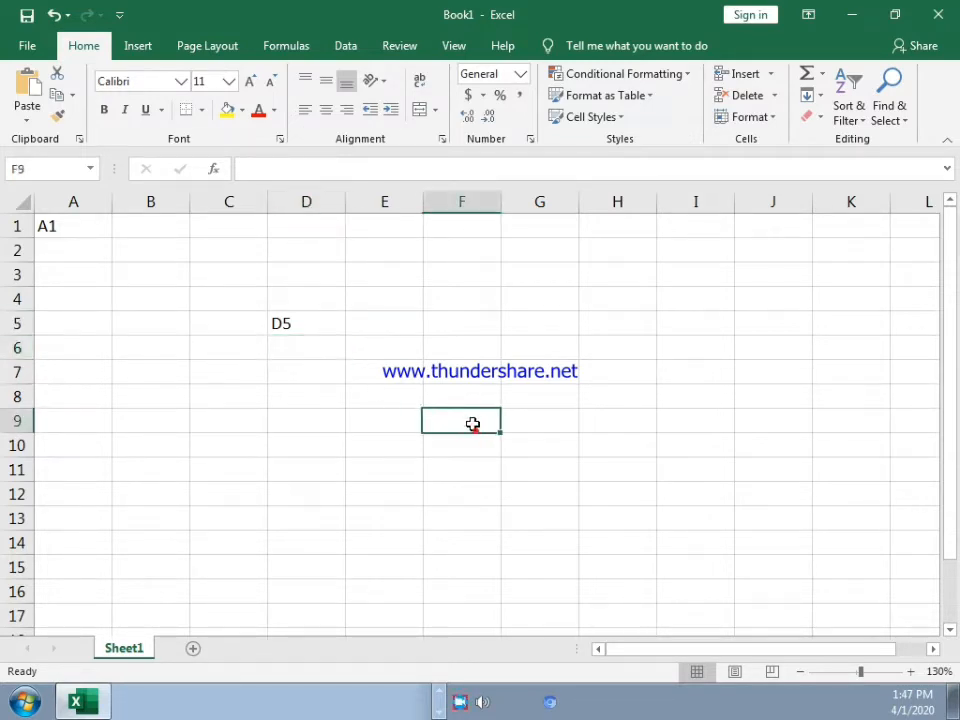
# Step: Clear the contents of the range A1:F9
pyautogui.moveTo(474, 422); pyautogui.dragTo(9, 209)
pyautogui.press('Delete')
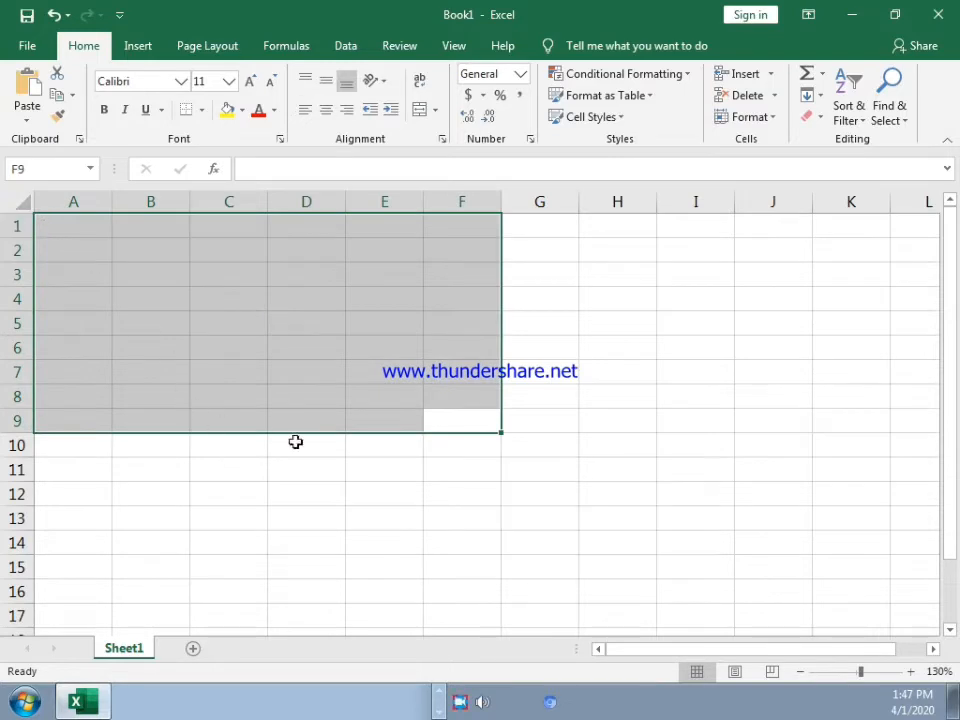
pyautogui.click(360, 474)
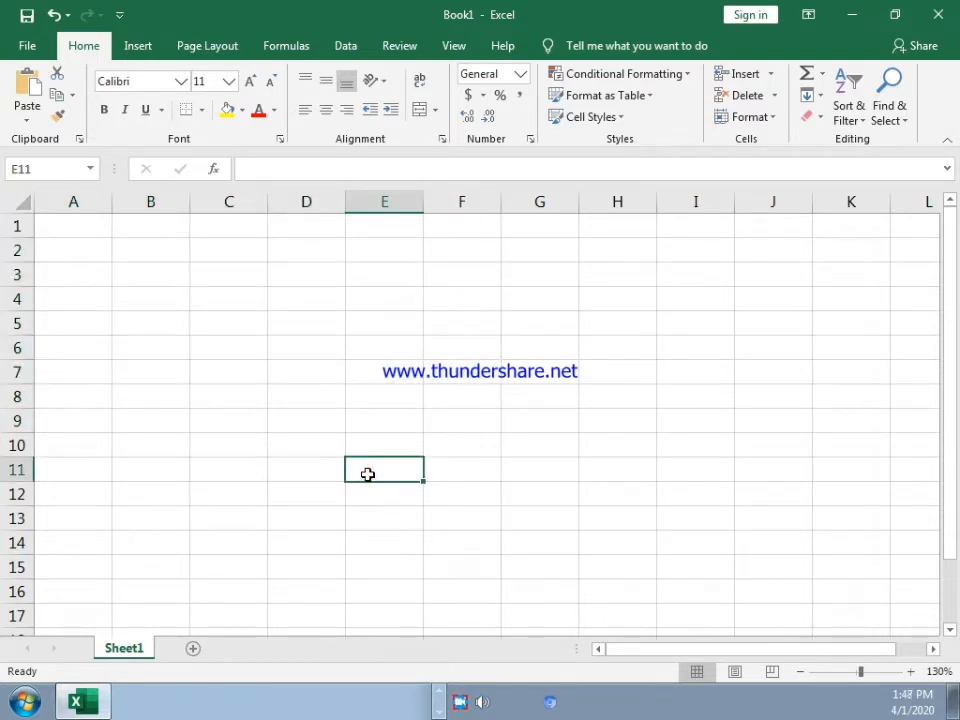
# Step: Enter the column header S.NO in cell A1
pyautogui.click(61, 228)
pyautogui.write('S')
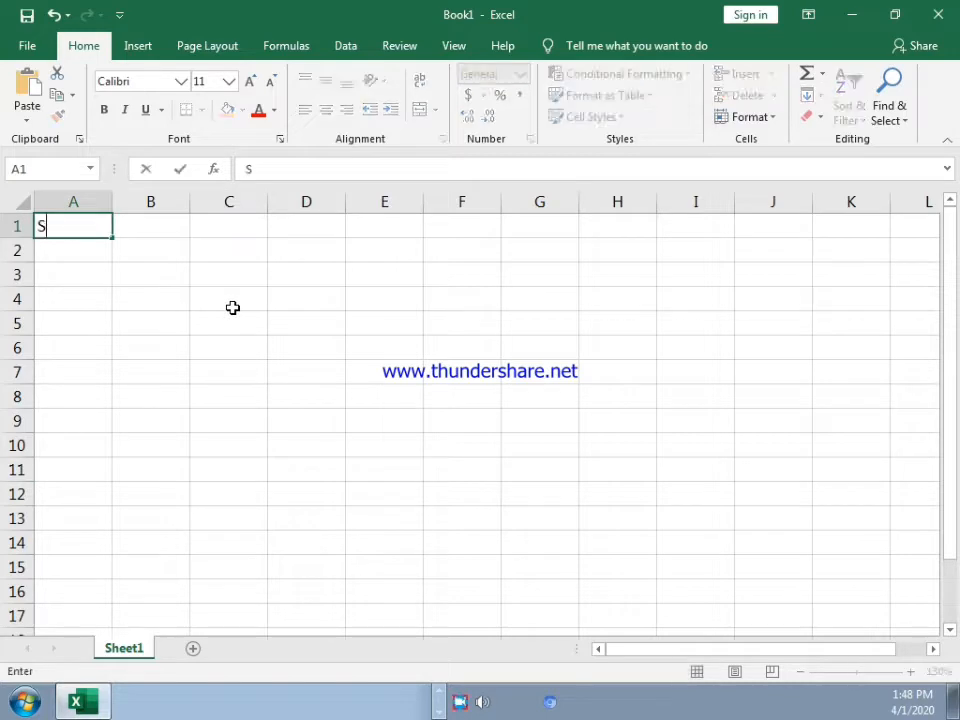
pyautogui.write('.NO')
pyautogui.press('Return')
# Step: Enter the column header NAME in cell B1
pyautogui.press('Up')
pyautogui.press('Right')
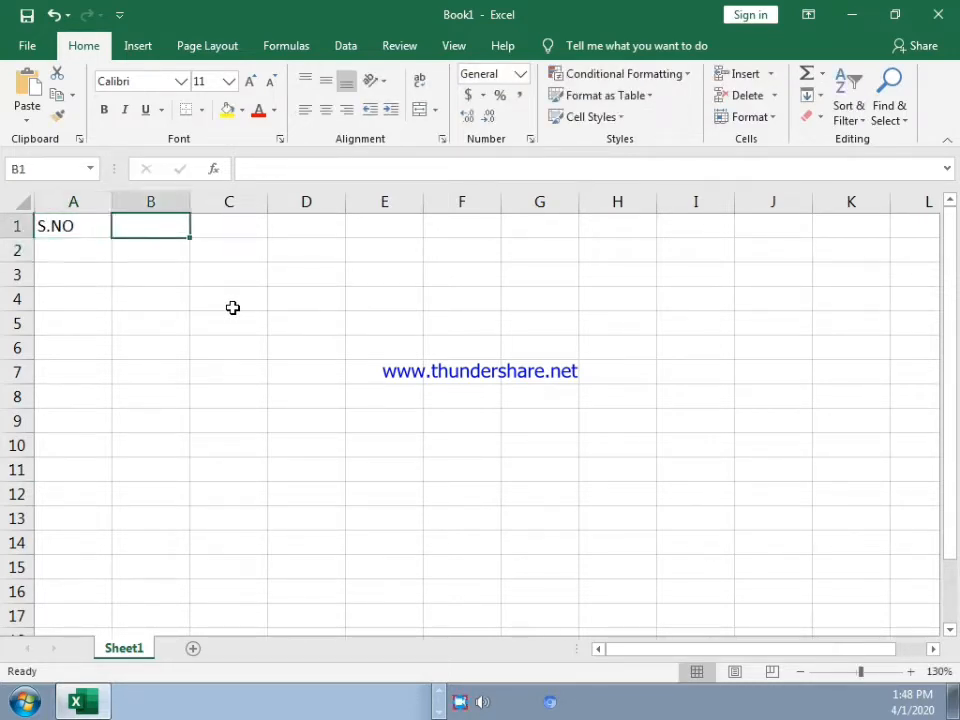
pyautogui.write('NMA')
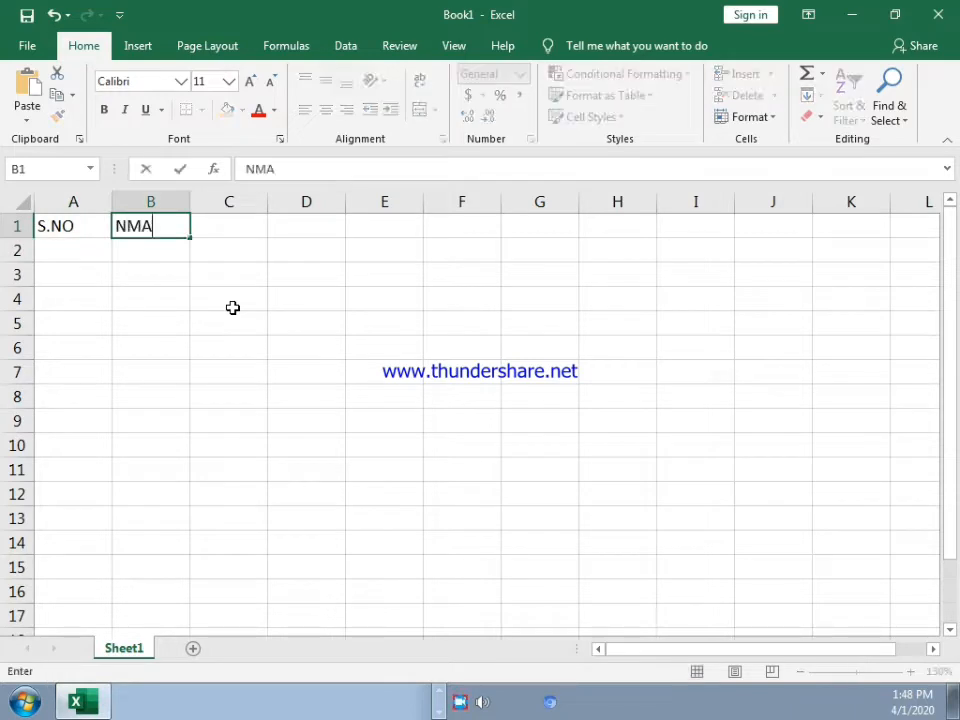
pyautogui.press('BackSpace')
pyautogui.press('BackSpace')
pyautogui.write('AME')
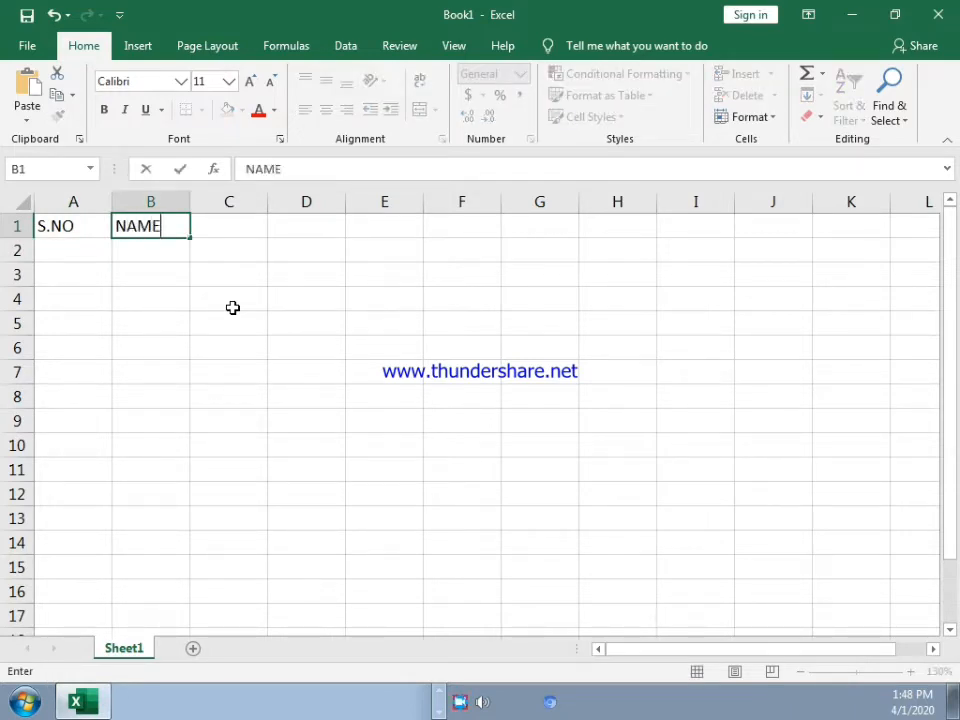
pyautogui.press('Return')
# Step: Enter the column header TOTAL MARKS in cell C1
pyautogui.press('Up')
pyautogui.press('Right')
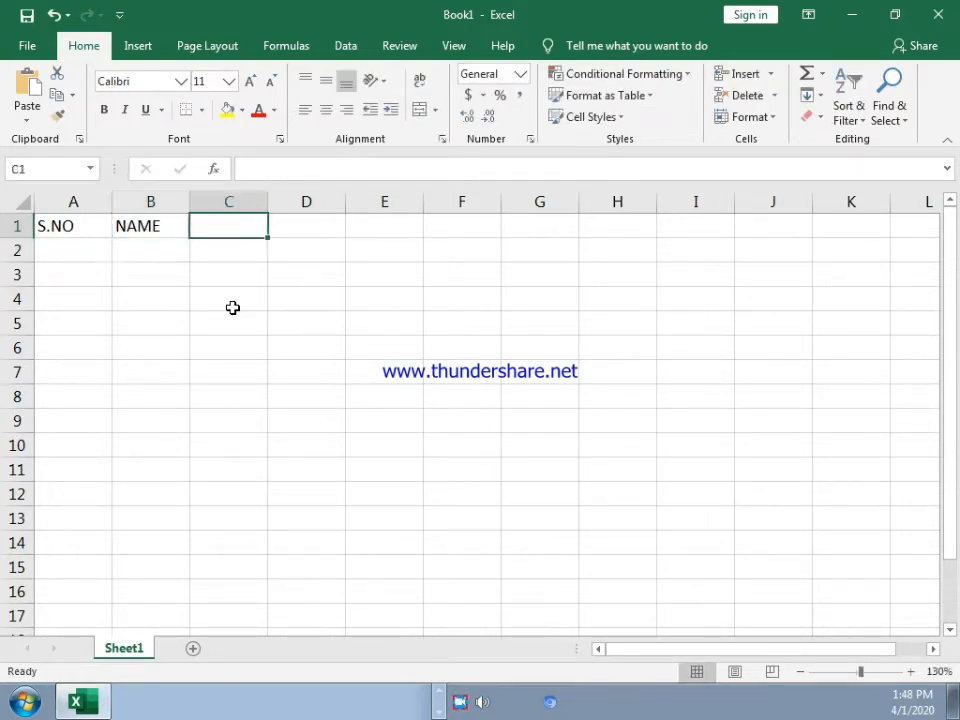
pyautogui.write('TOTAL MARKS')
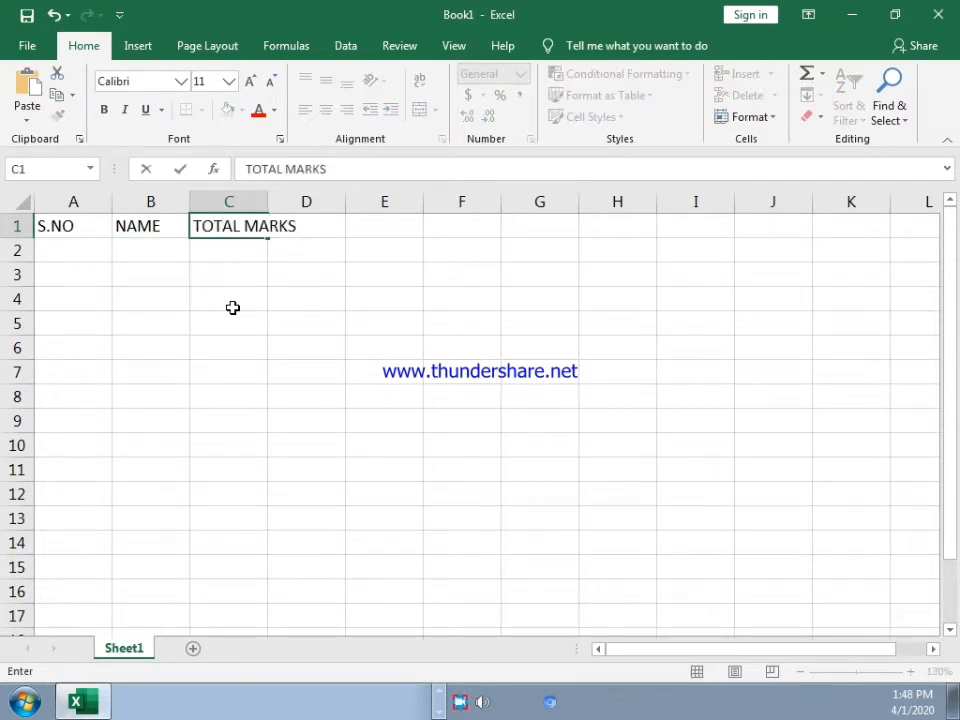
pyautogui.press('Return')
# Step: Enter the column header OBT. MARKS in cell D1 and autofit the widths of columns C and D to their headers
pyautogui.press('Up')
pyautogui.press('Right')
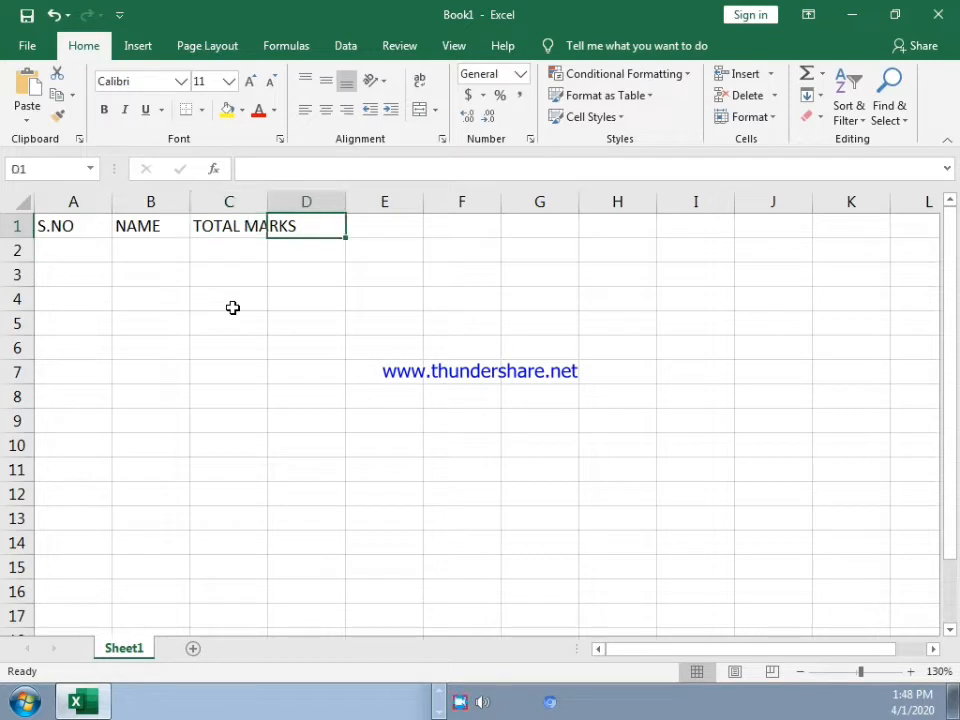
pyautogui.write('OBT')
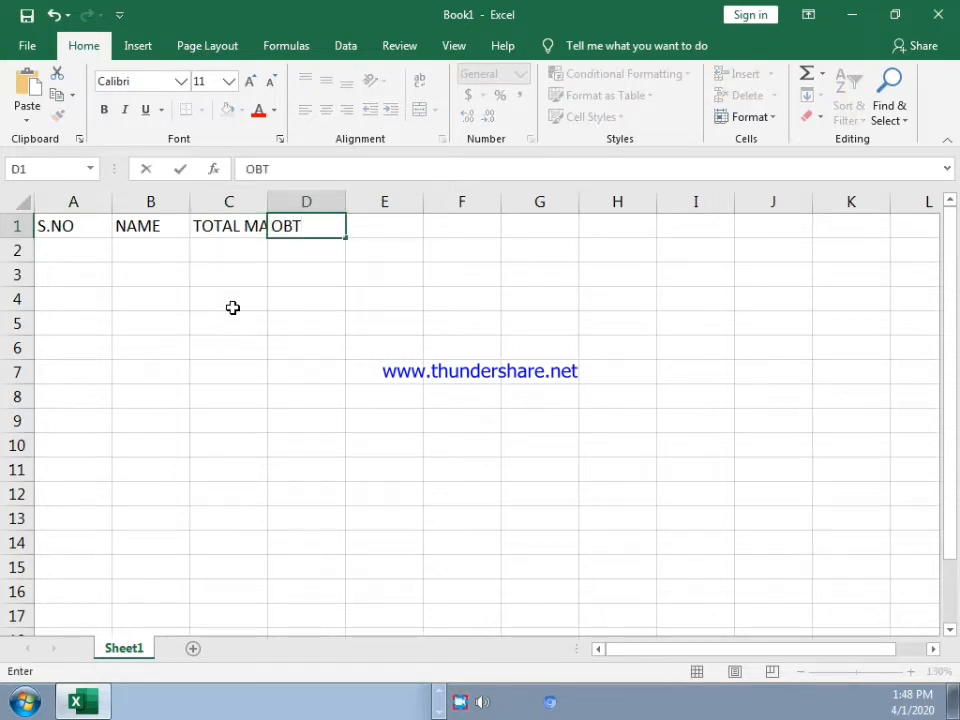
pyautogui.write('. MARKS')
pyautogui.press('Return')
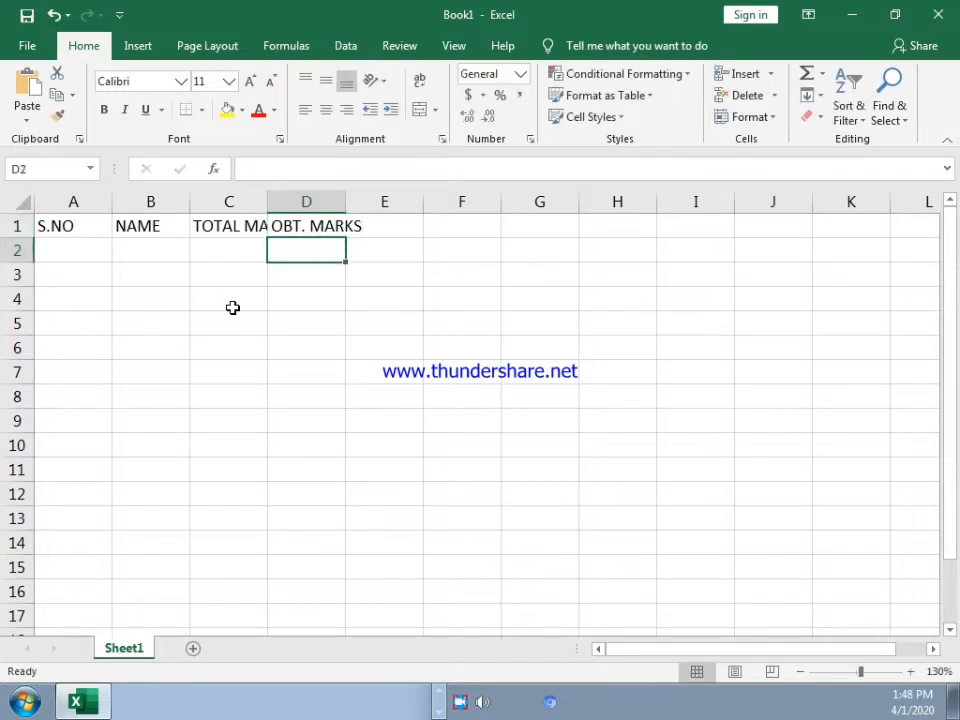
pyautogui.doubleClick(266, 202)
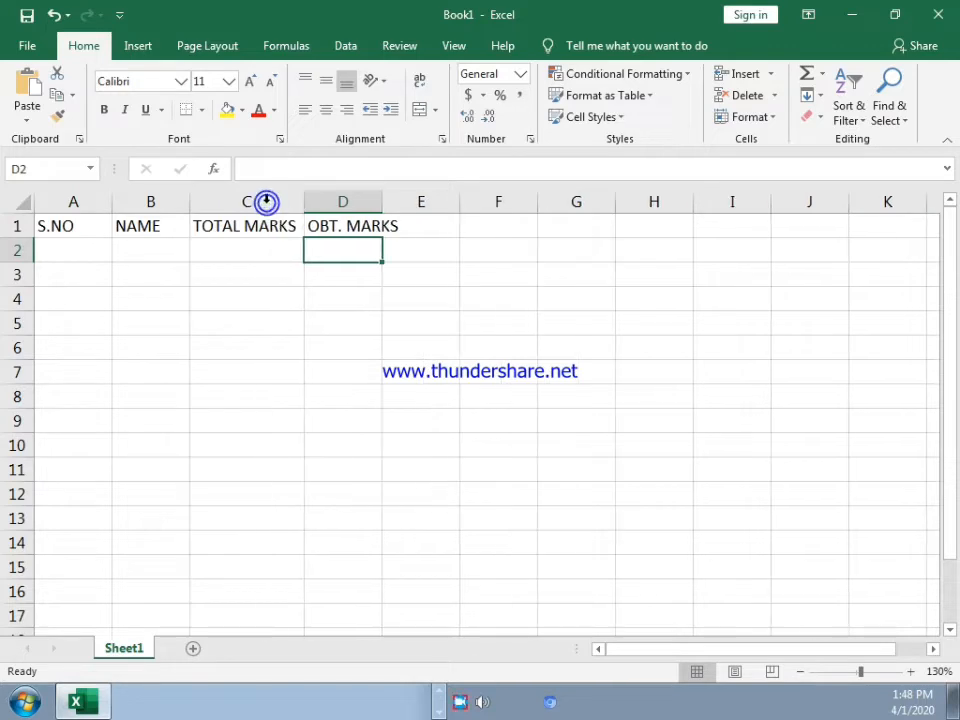
pyautogui.doubleClick(383, 202)
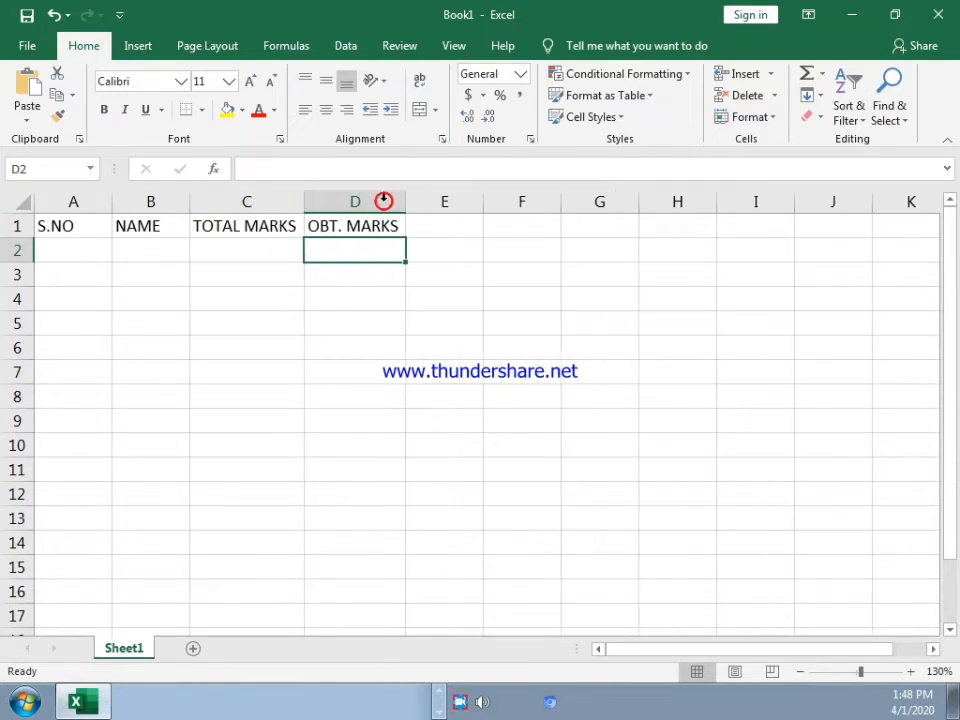
# Step: Enter 1 and 2 in cells A2 and A3 and extend the serial number series down to 4 in A5
pyautogui.click(71, 254)
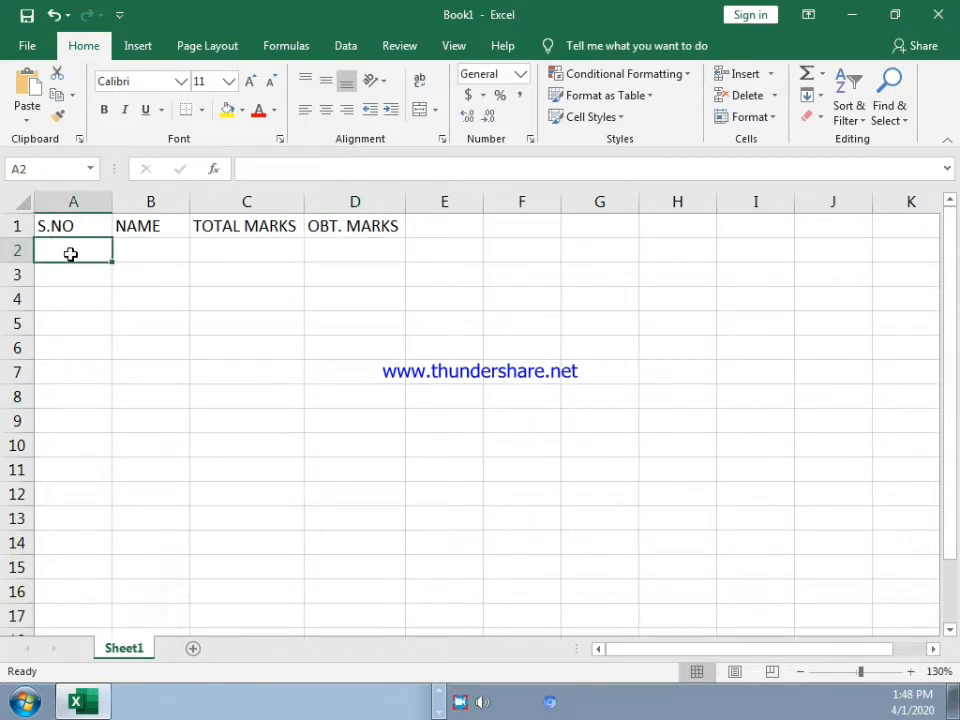
pyautogui.write('1')
pyautogui.press('Return')
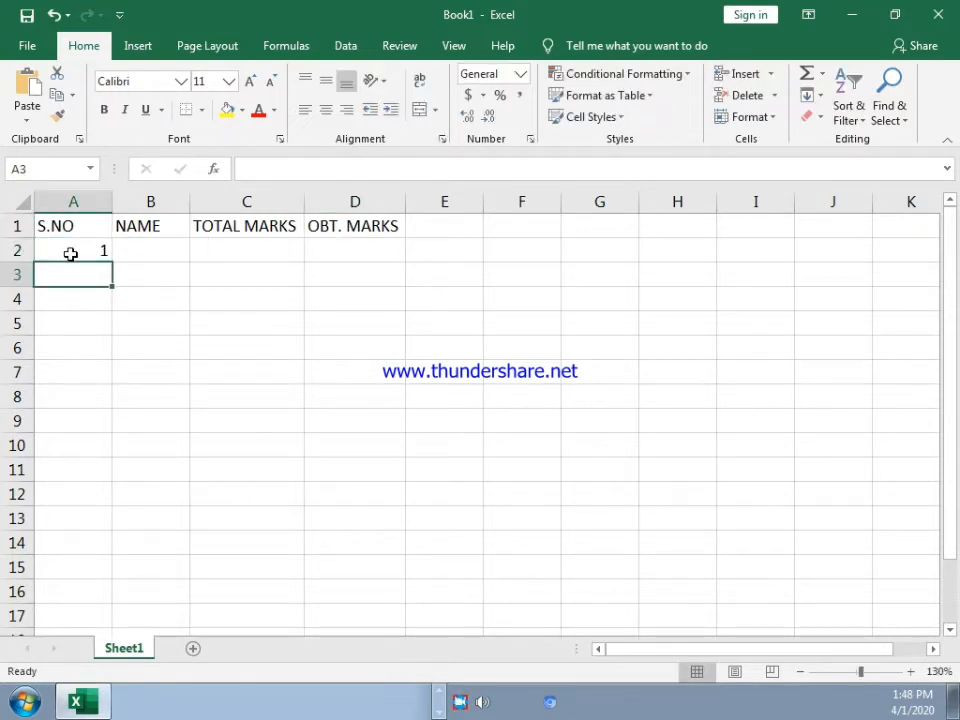
pyautogui.write('2')
pyautogui.press('Return')
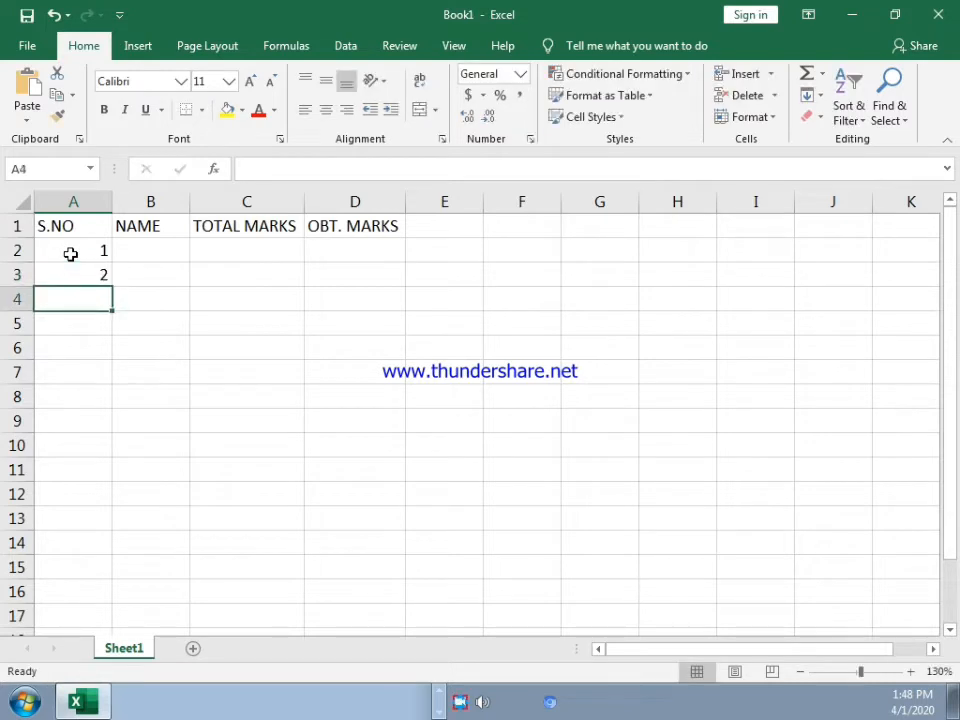
pyautogui.moveTo(70, 254)
pyautogui.mouseDown()
pyautogui.moveTo(75, 278)
pyautogui.moveTo(112, 284)
pyautogui.moveTo(111, 328)
pyautogui.mouseUp()
# Step: Enter the four students' first names in cells B2 to B5 under the NAME header
pyautogui.click(127, 252)
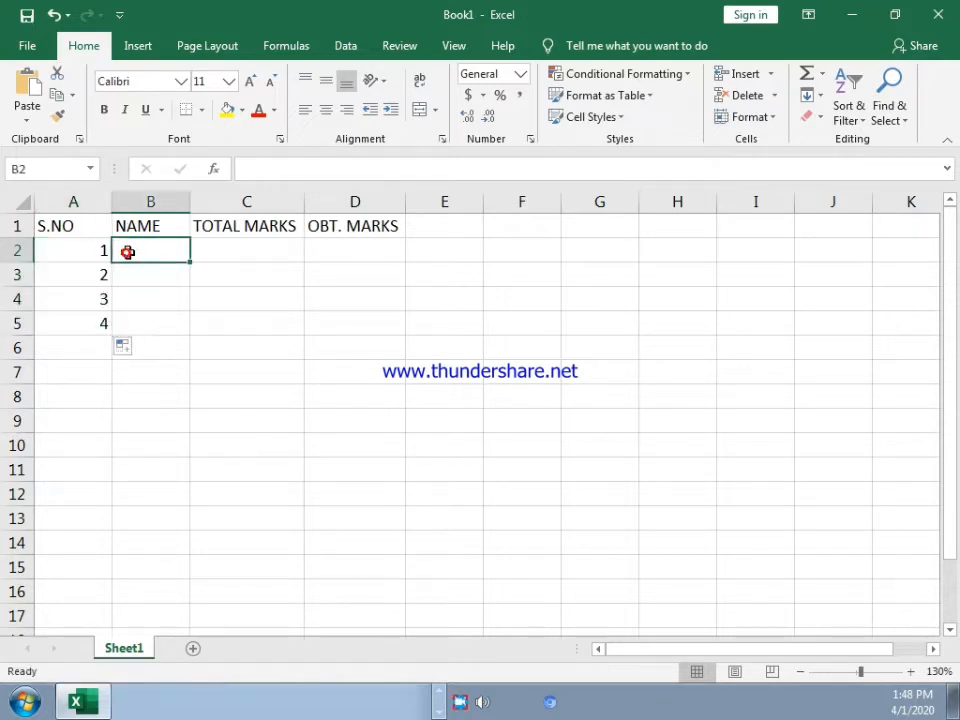
pyautogui.write('ALEX')
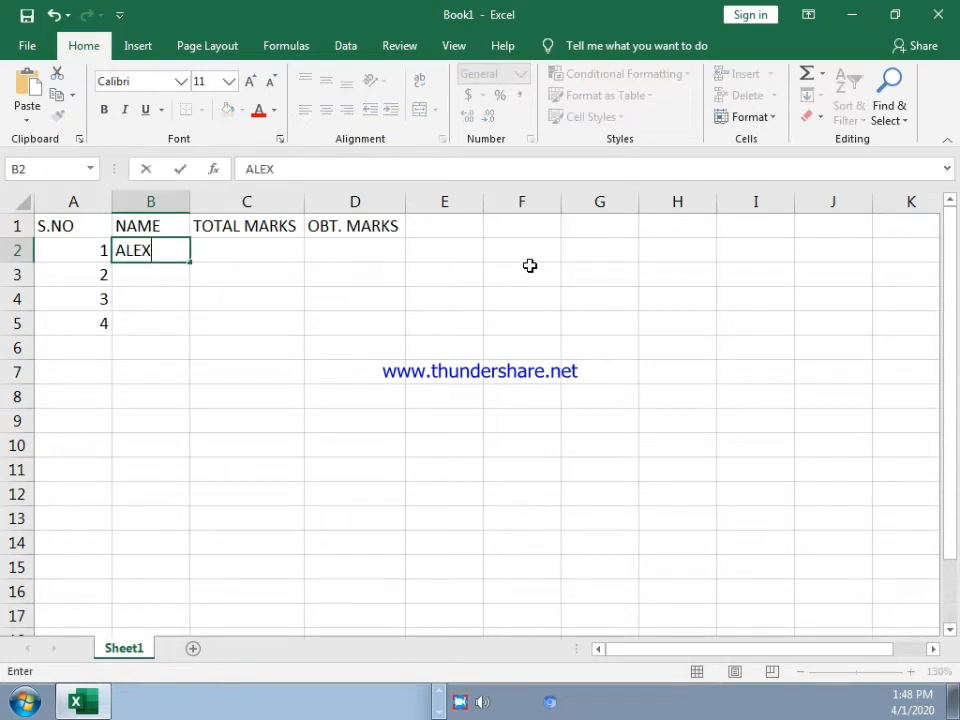
pyautogui.press('Return')
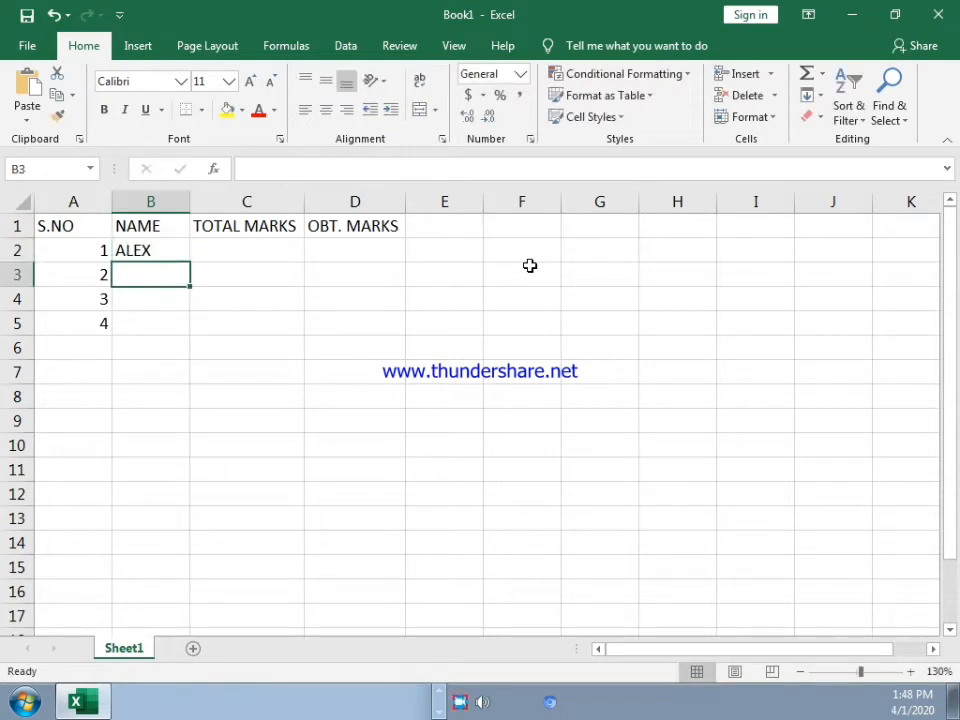
pyautogui.write('TOM')
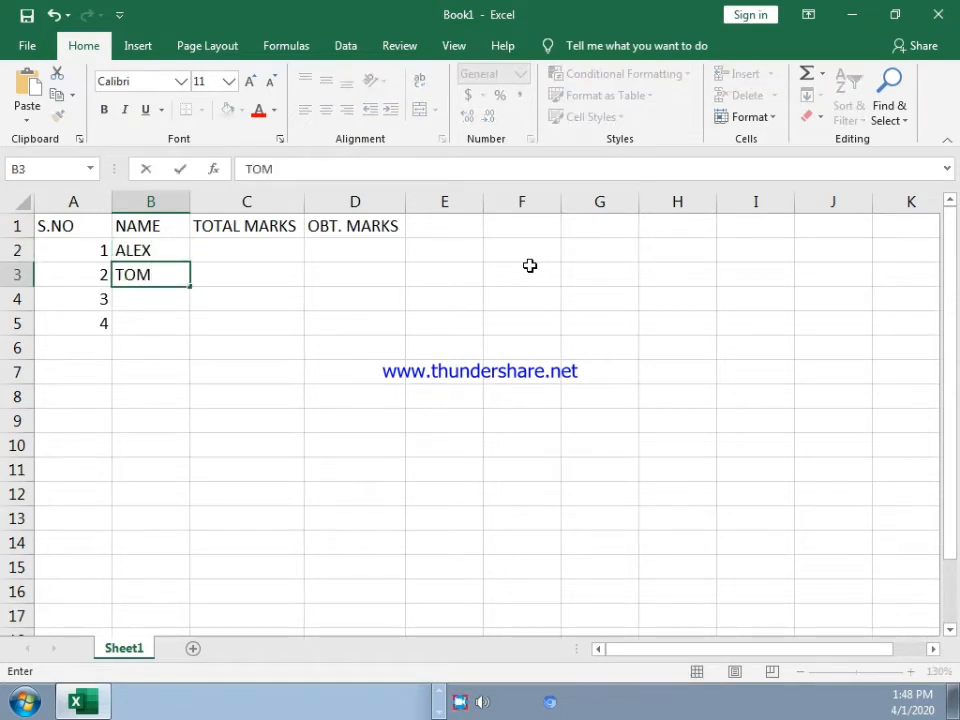
pyautogui.press('Return')
pyautogui.write('MARK')
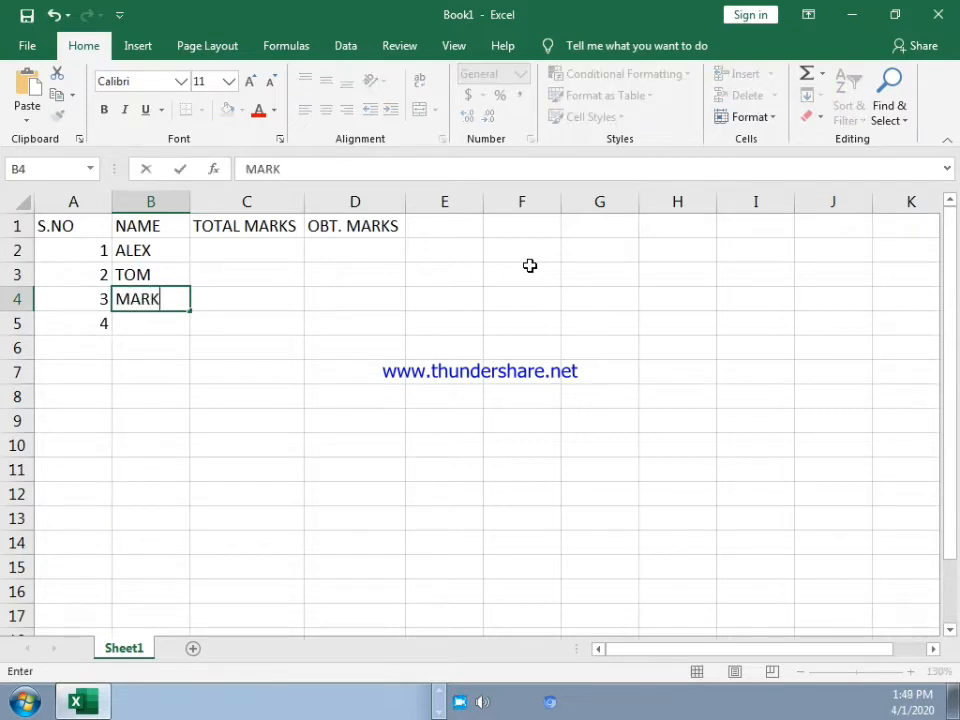
pyautogui.press('Return')
pyautogui.write('JOHN')
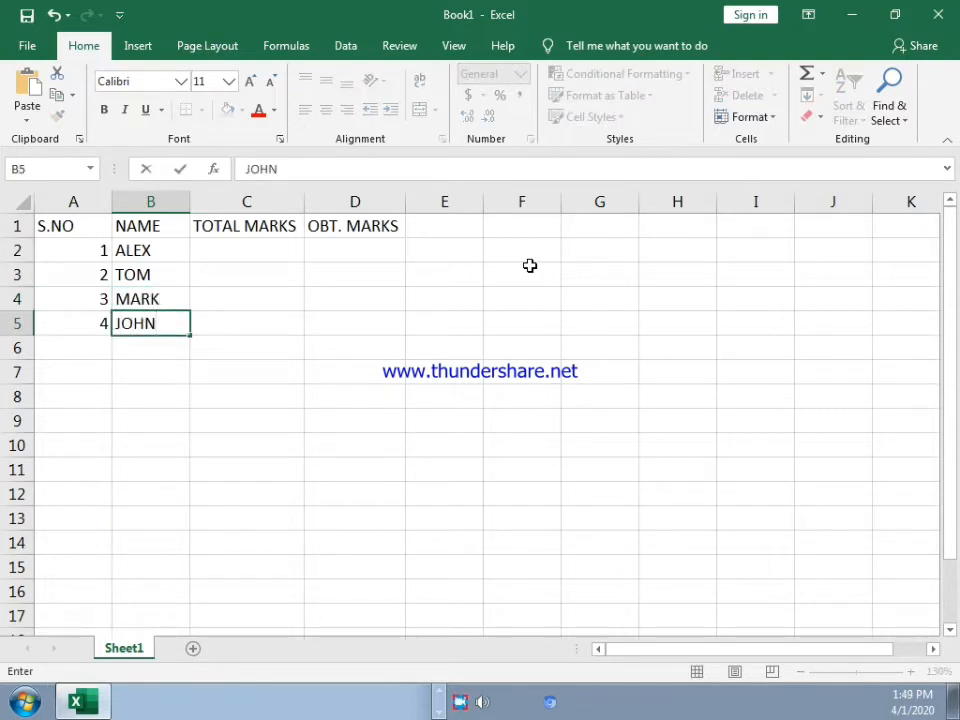
pyautogui.press('Return')
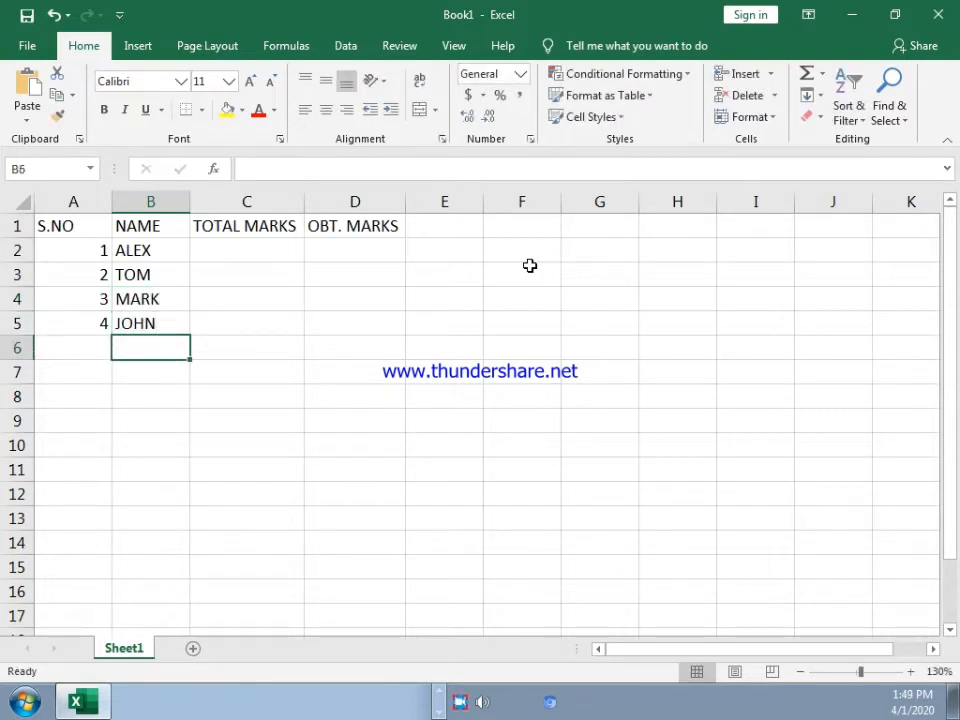
# Step: Enter 100 as the first student's total marks in cell C2
pyautogui.press('Up')
pyautogui.press('Up')
pyautogui.press('Up')
pyautogui.press('Up')
pyautogui.press('Right')
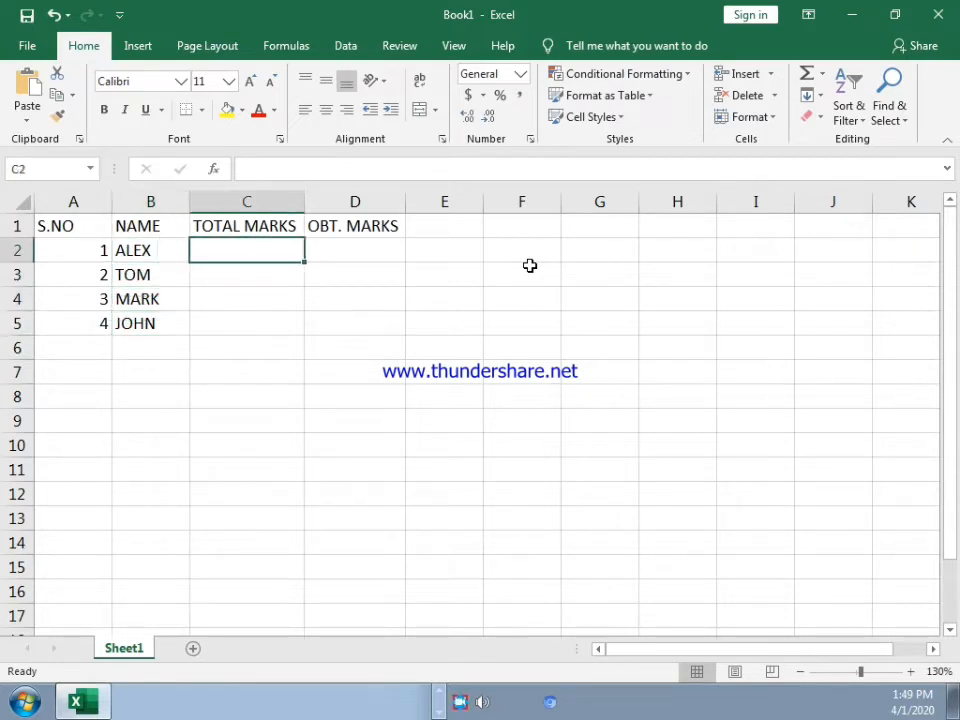
pyautogui.write('100')
pyautogui.press('Return')
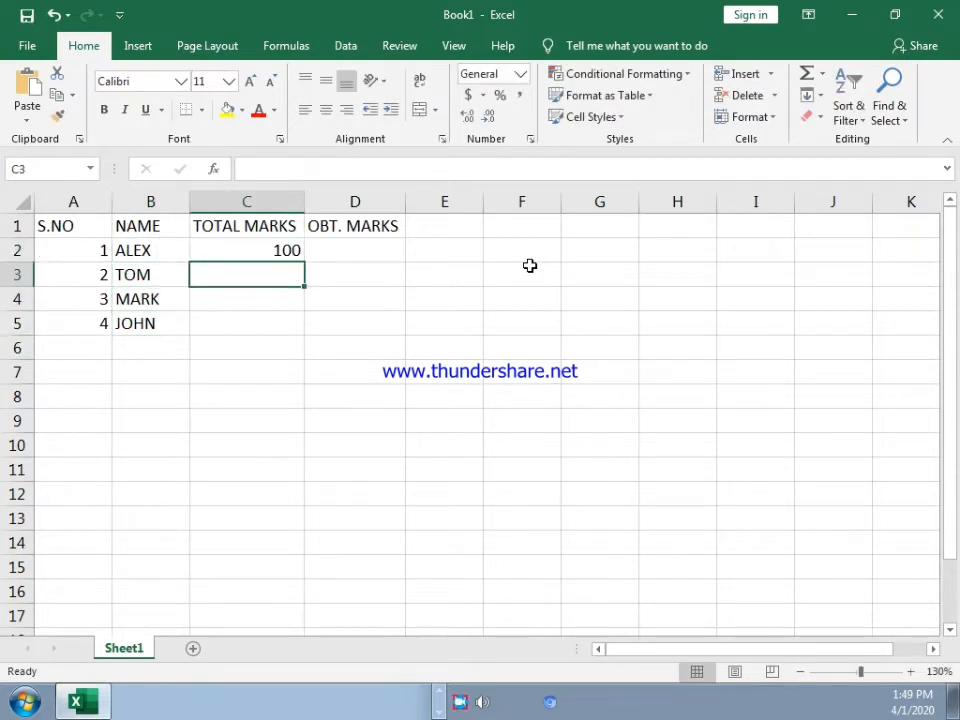
# Step: Fill the total marks of 100 down to C5 and enter the obtained marks 95, 43, 56 and 98 in D2 to D5
pyautogui.click(288, 248)
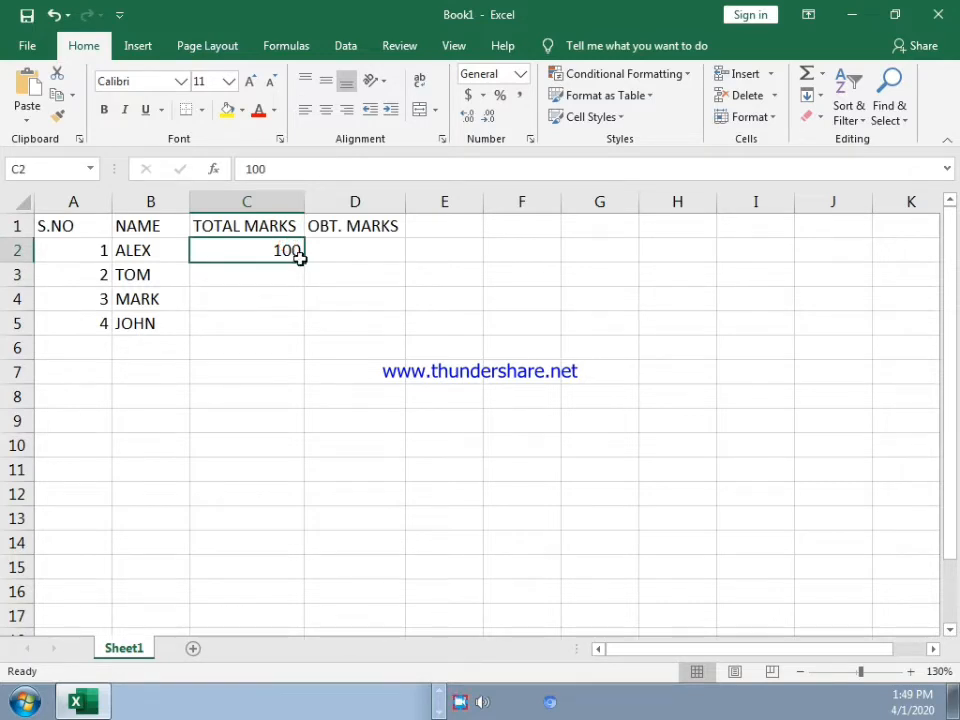
pyautogui.moveTo(305, 261); pyautogui.dragTo(309, 328)
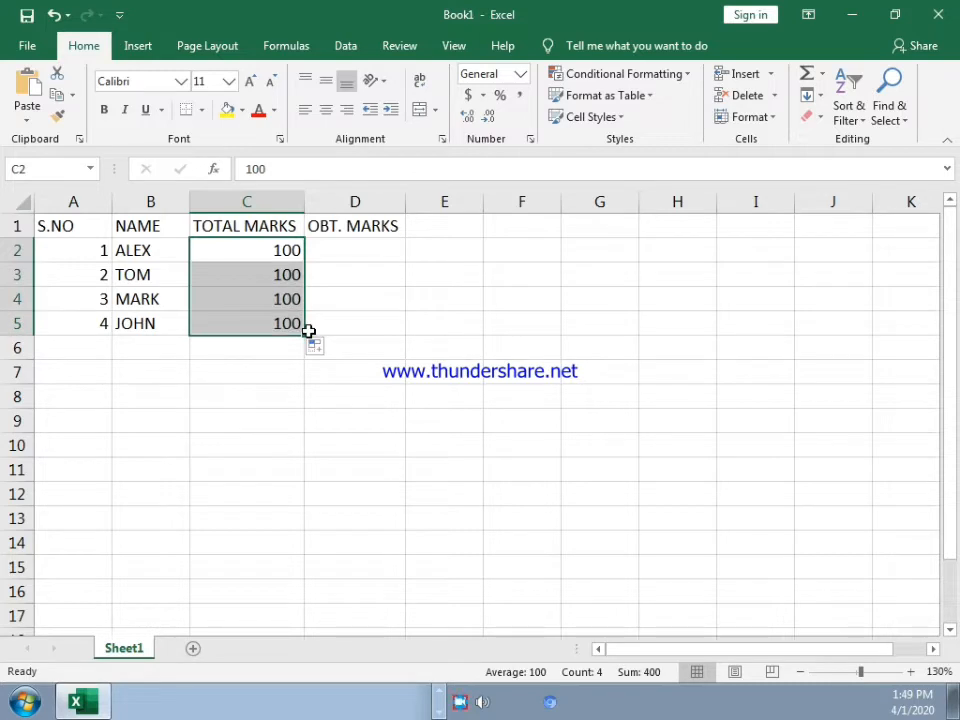
pyautogui.click(331, 248)
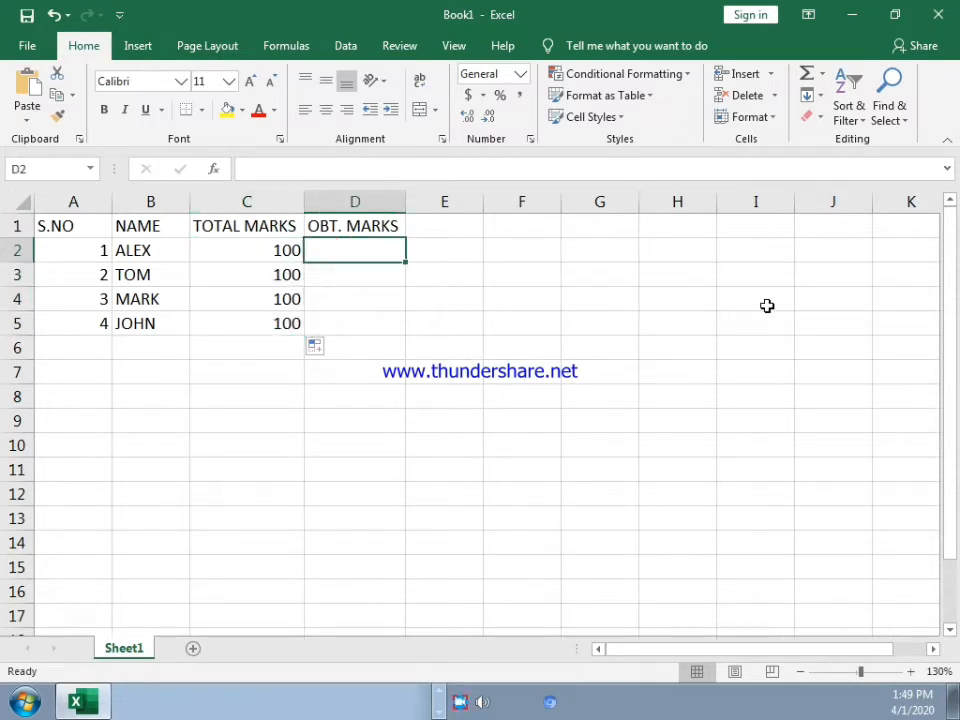
pyautogui.write('95')
pyautogui.press('Return')
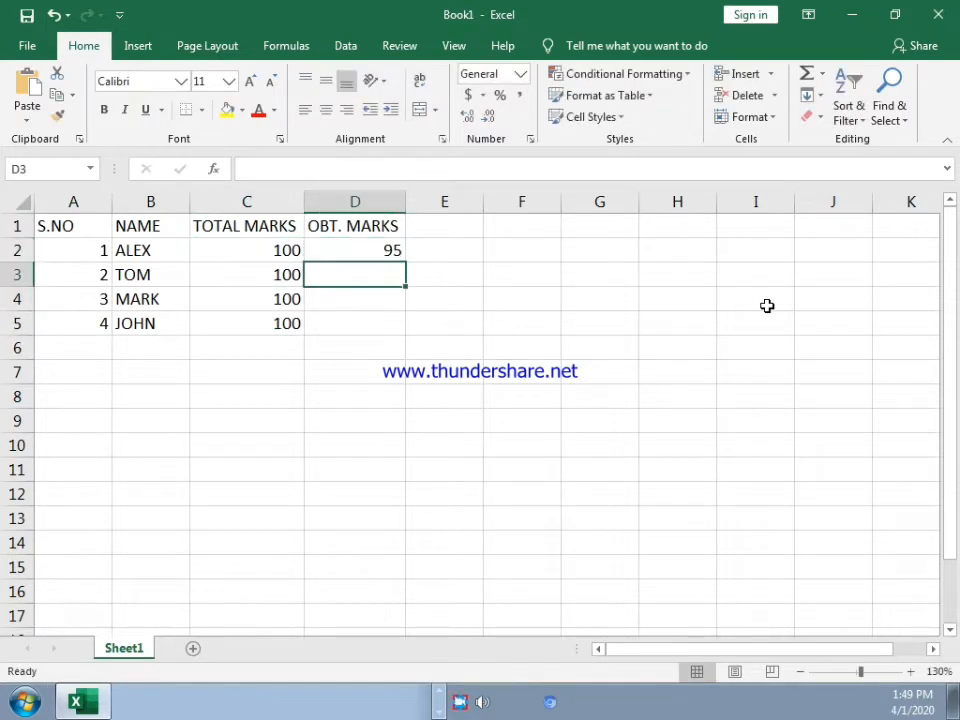
pyautogui.write('43')
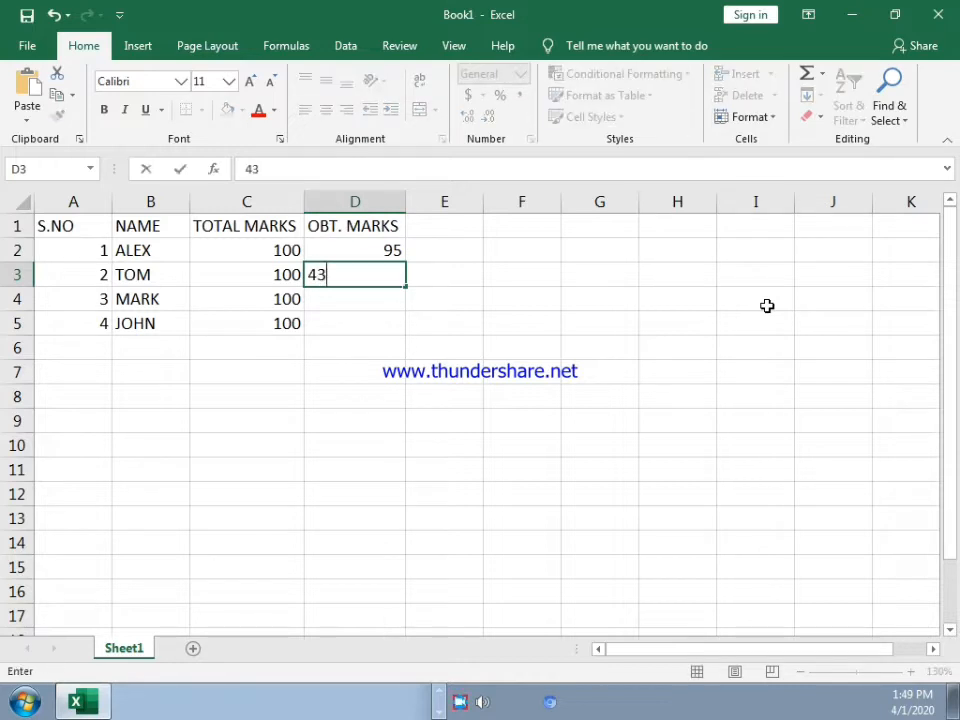
pyautogui.press('Return')
pyautogui.write('56')
pyautogui.press('Return')
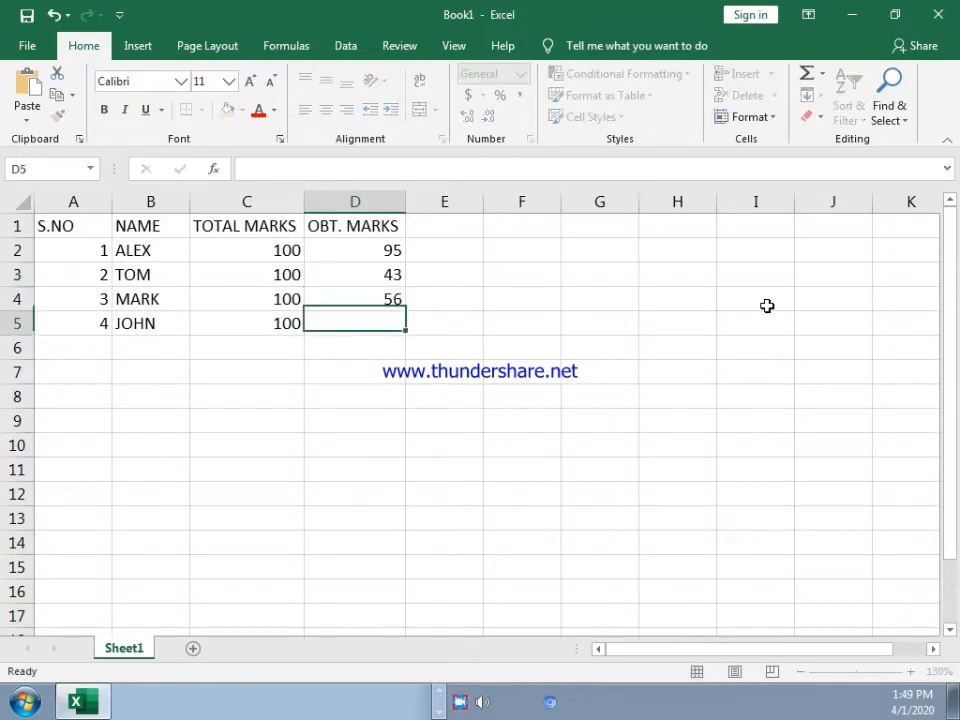
pyautogui.write('98')
pyautogui.press('Return')
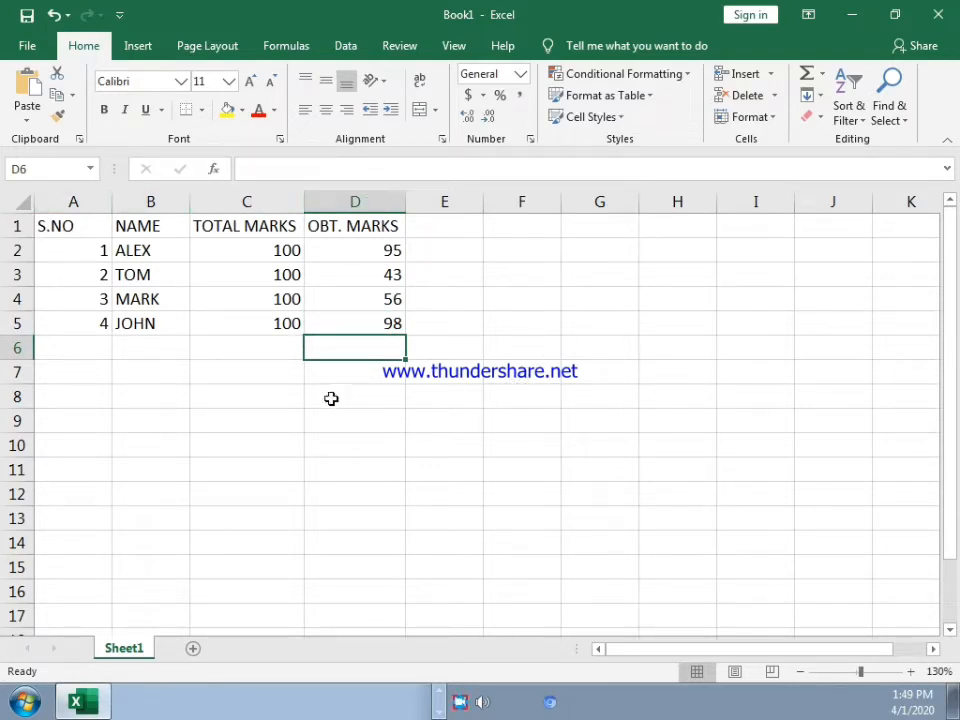
# Step: Center the contents of the whole table A1:D5 horizontally and make the header row A1:D1 bold
pyautogui.click(63, 222)
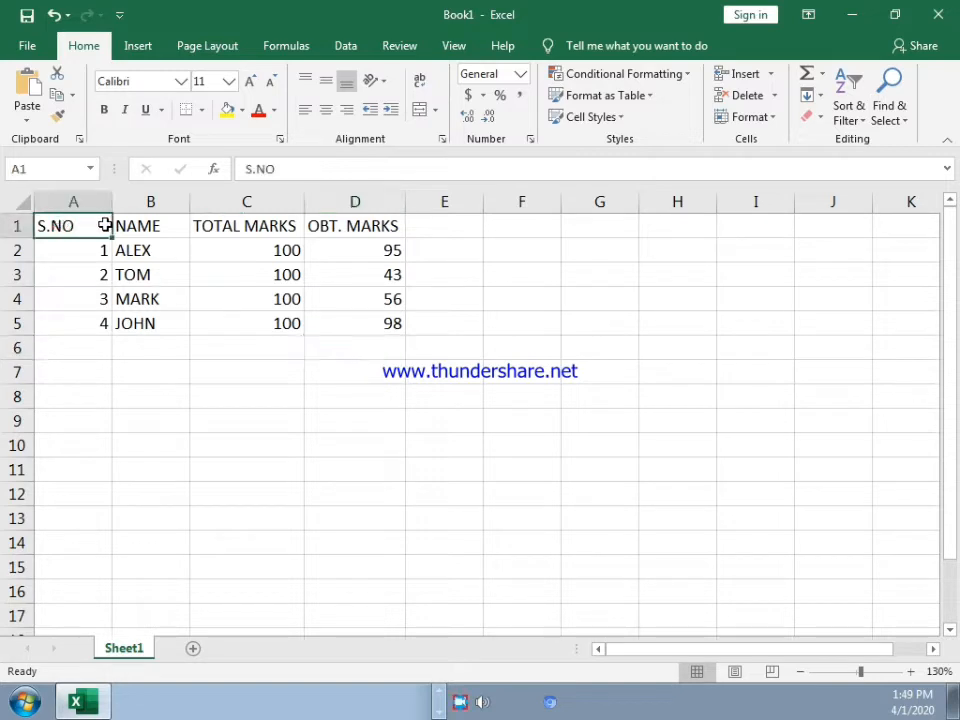
pyautogui.moveTo(105, 226); pyautogui.dragTo(321, 223)
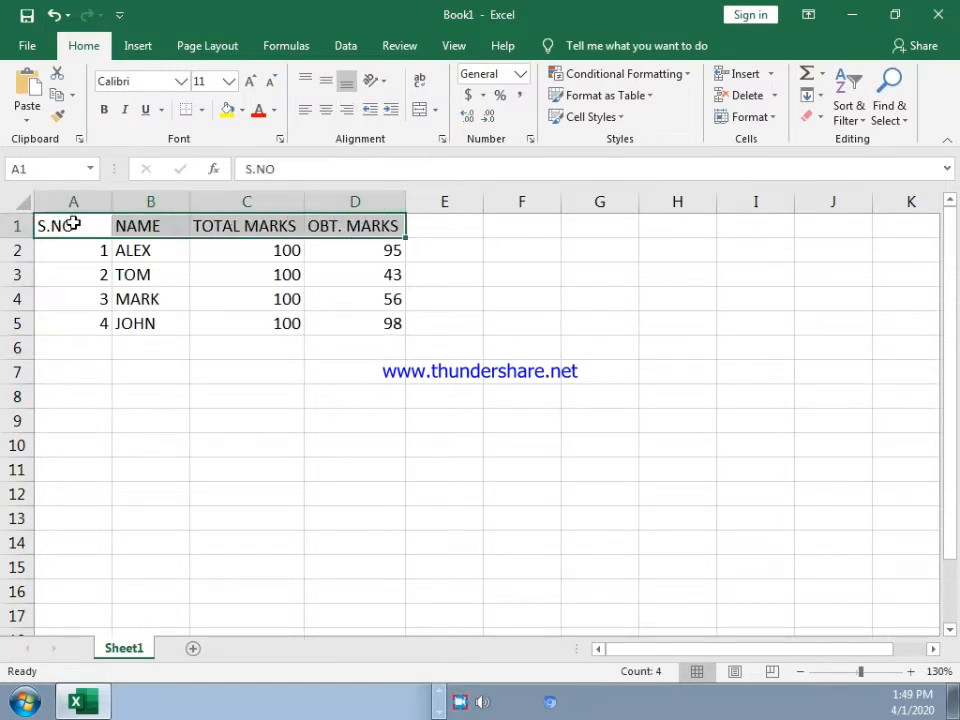
pyautogui.moveTo(73, 224); pyautogui.dragTo(349, 330)
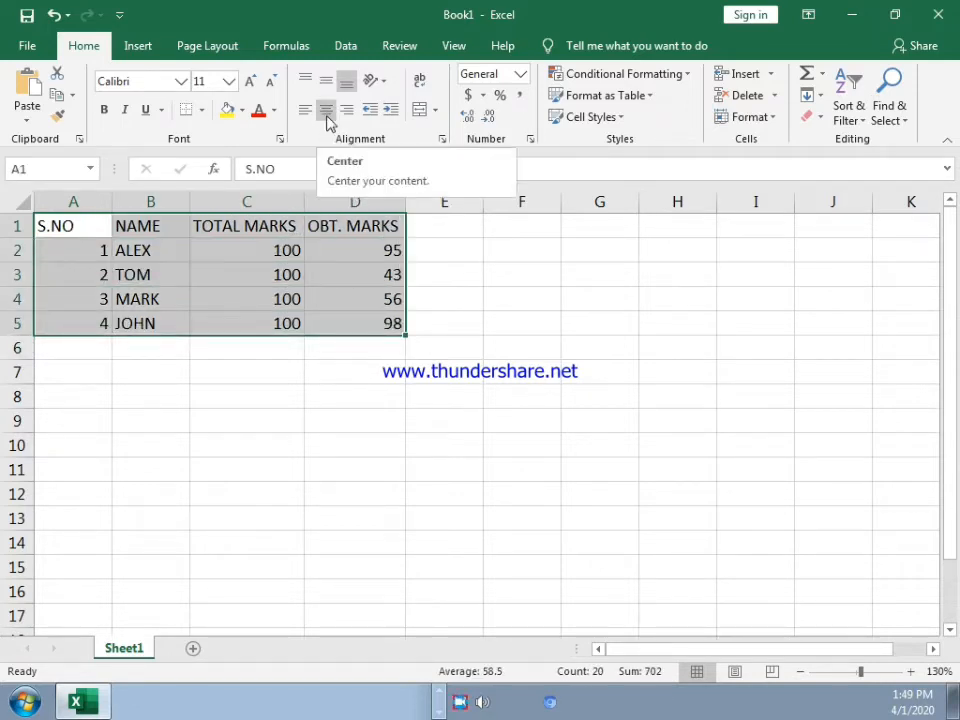
pyautogui.click(327, 112)
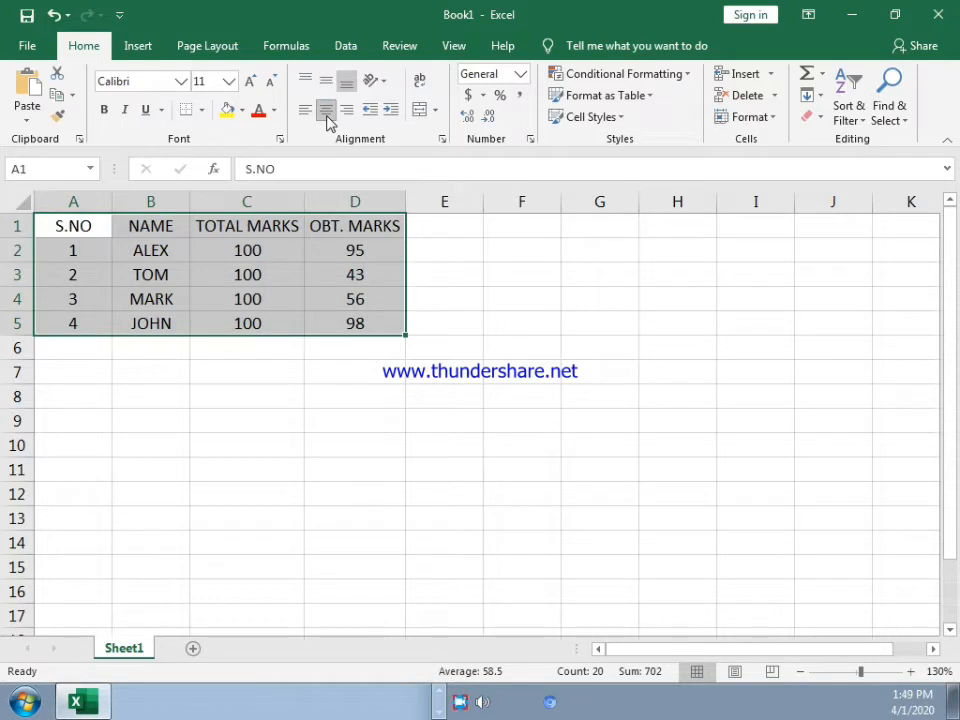
pyautogui.click(422, 270)
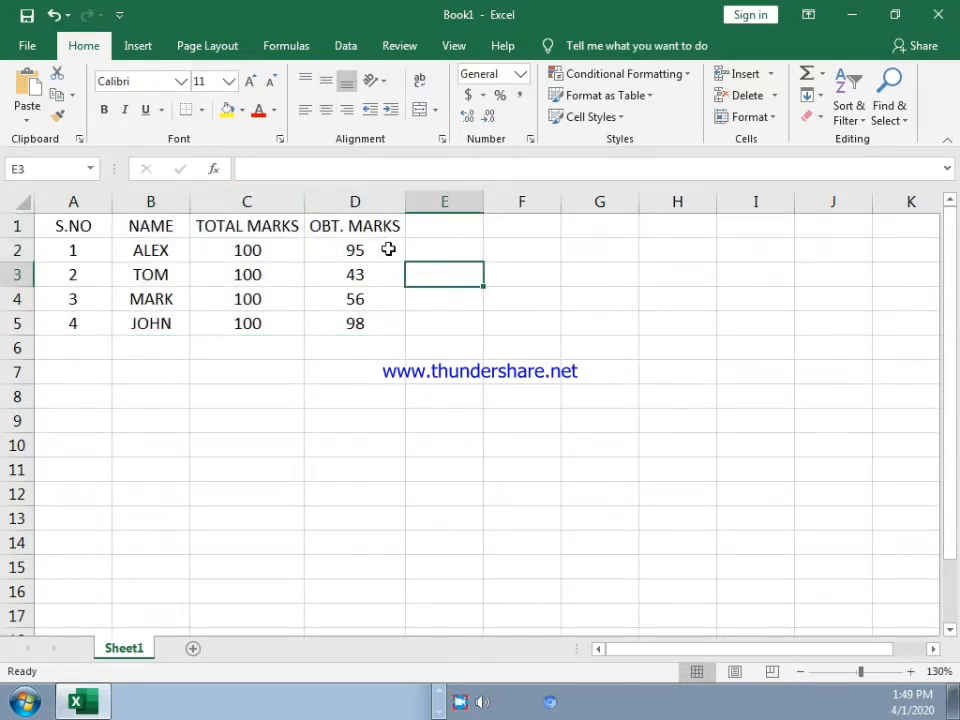
pyautogui.moveTo(47, 225); pyautogui.dragTo(380, 222)
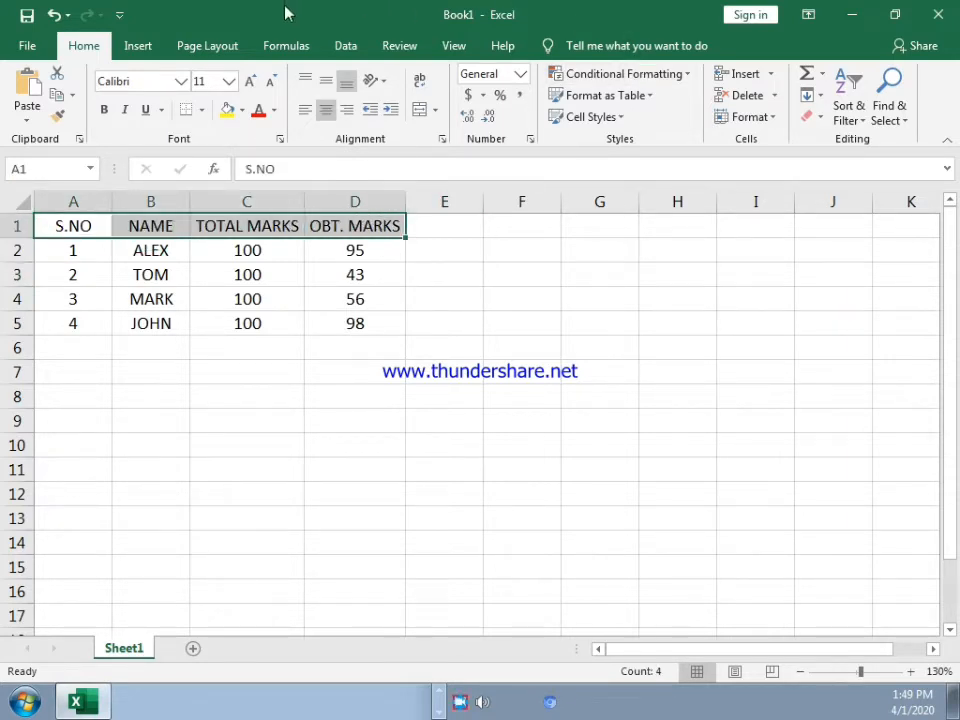
pyautogui.click(106, 112)
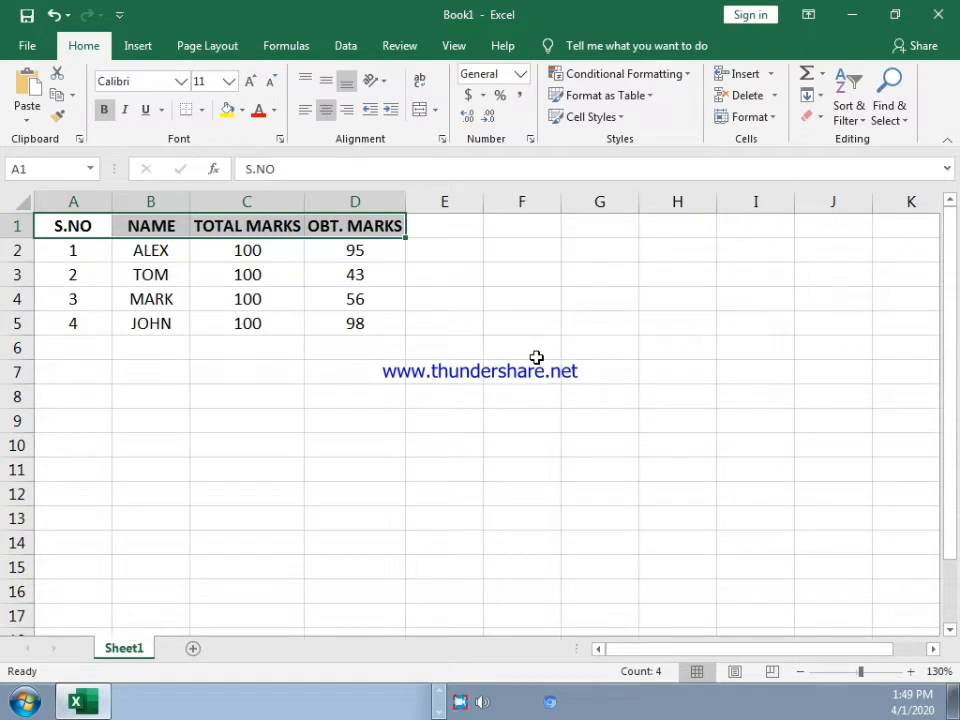
# Step: Enter the label TOTAL in cell A6 below the serial numbers and merge and center it across A6:B6
pyautogui.click(93, 347)
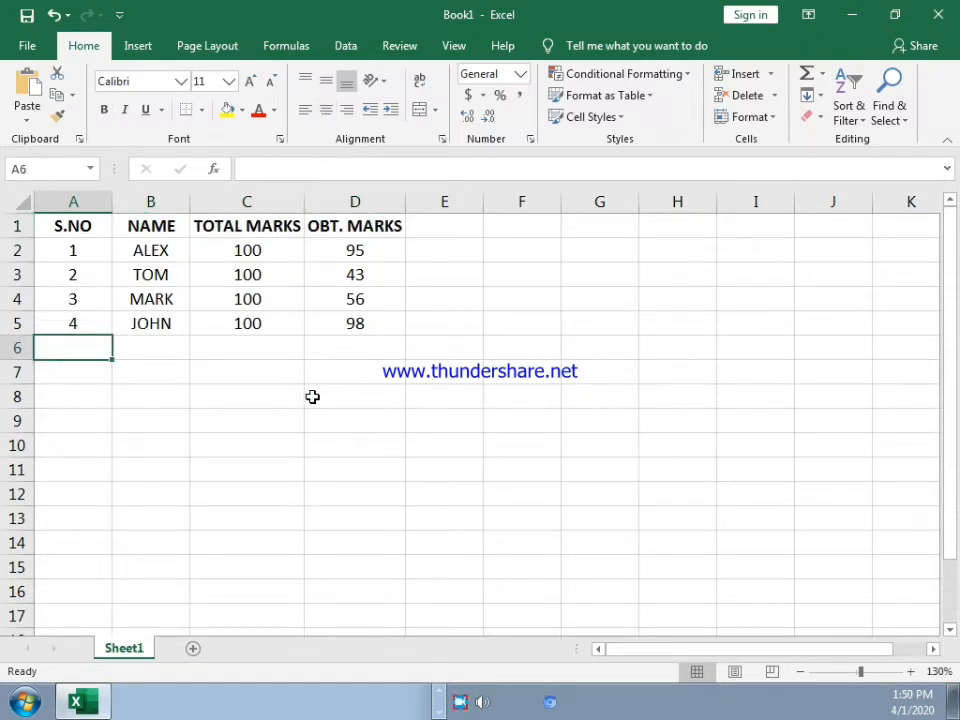
pyautogui.write('TOTAL')
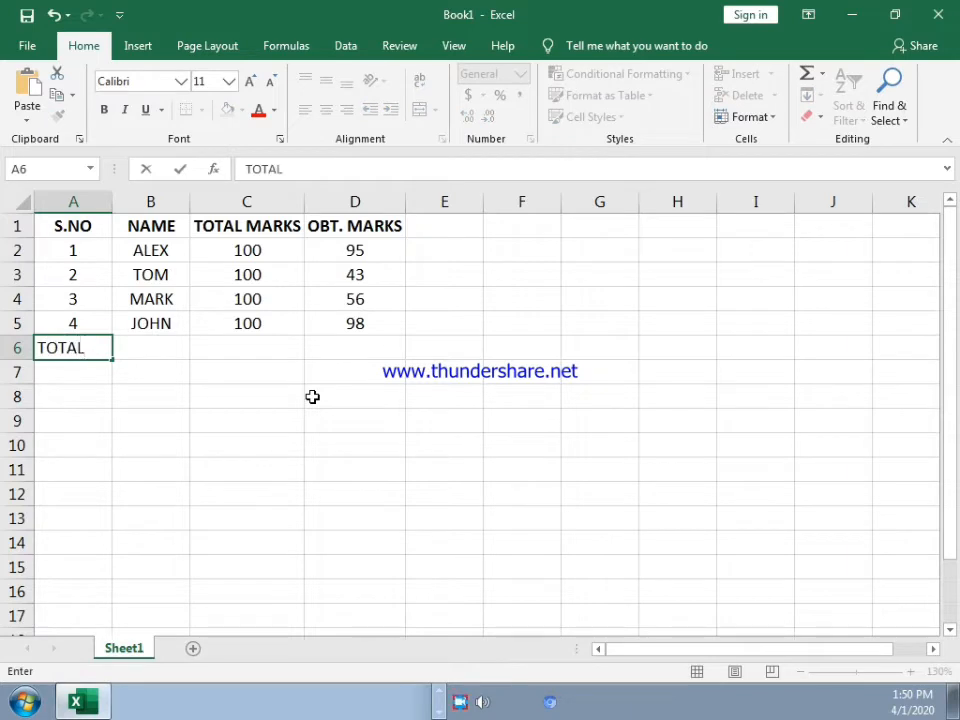
pyautogui.write(' MARK')
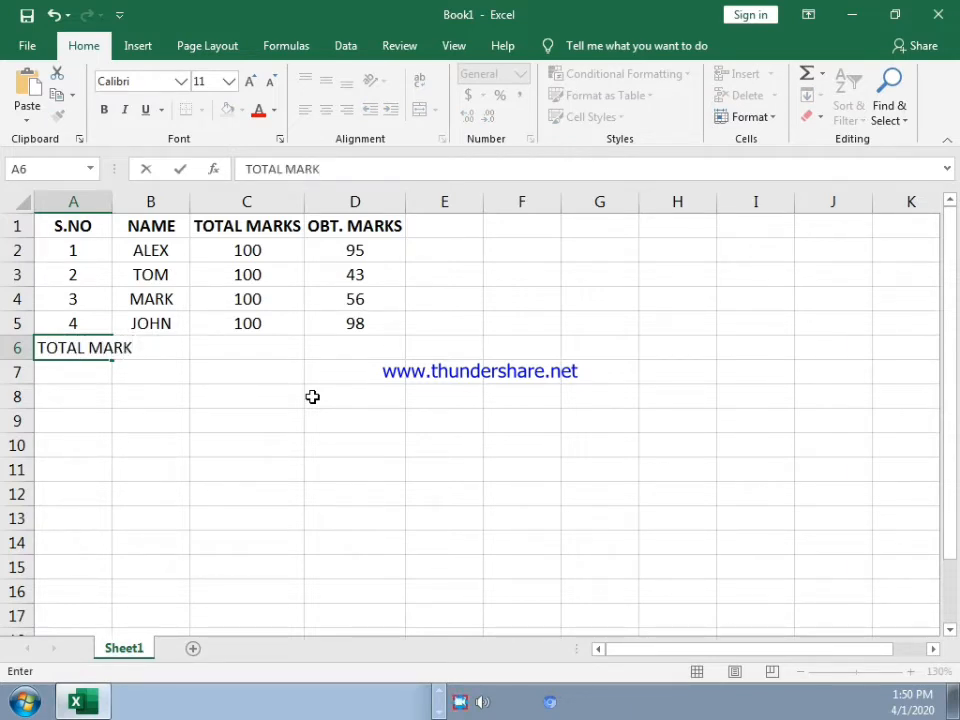
pyautogui.write('S')
pyautogui.press('BackSpace')
pyautogui.press('BackSpace')
pyautogui.press('BackSpace')
pyautogui.press('BackSpace')
pyautogui.press('BackSpace')
pyautogui.press('BackSpace')
pyautogui.press('Return')
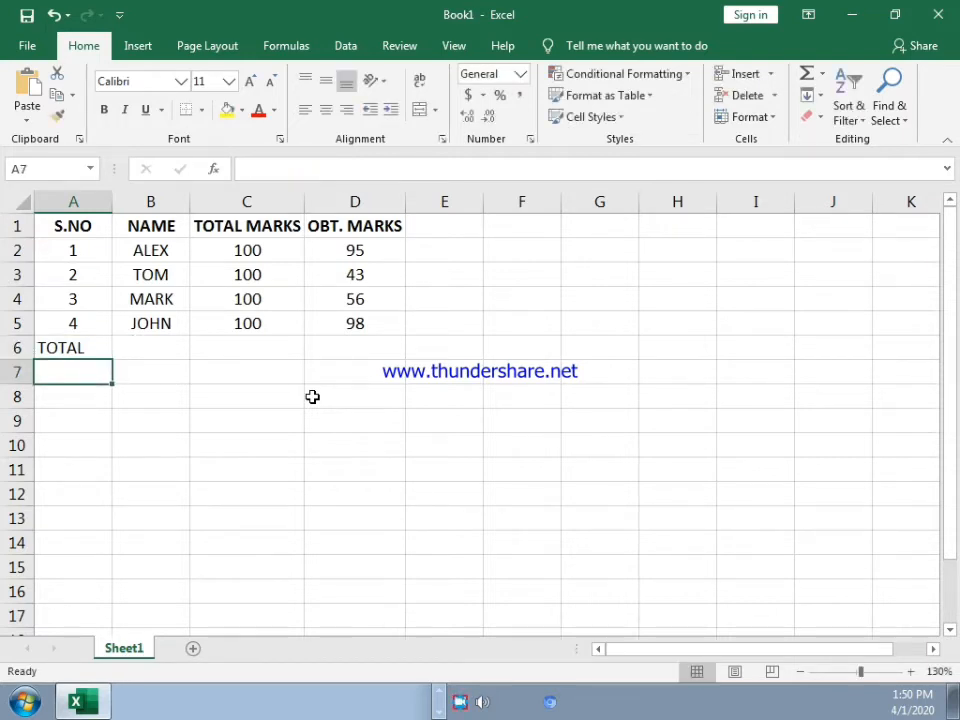
pyautogui.moveTo(92, 347); pyautogui.dragTo(133, 349)
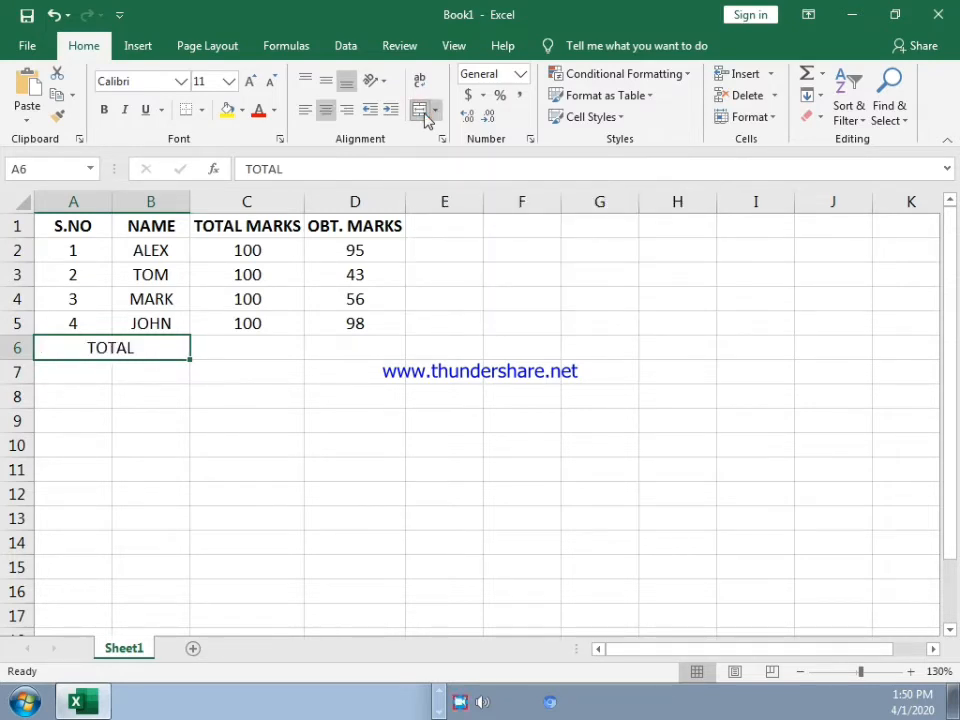
# Step: Add up the TOTAL MARKS column in cell C6 with the formula =SUM(C2:C5)
pyautogui.click(266, 352)
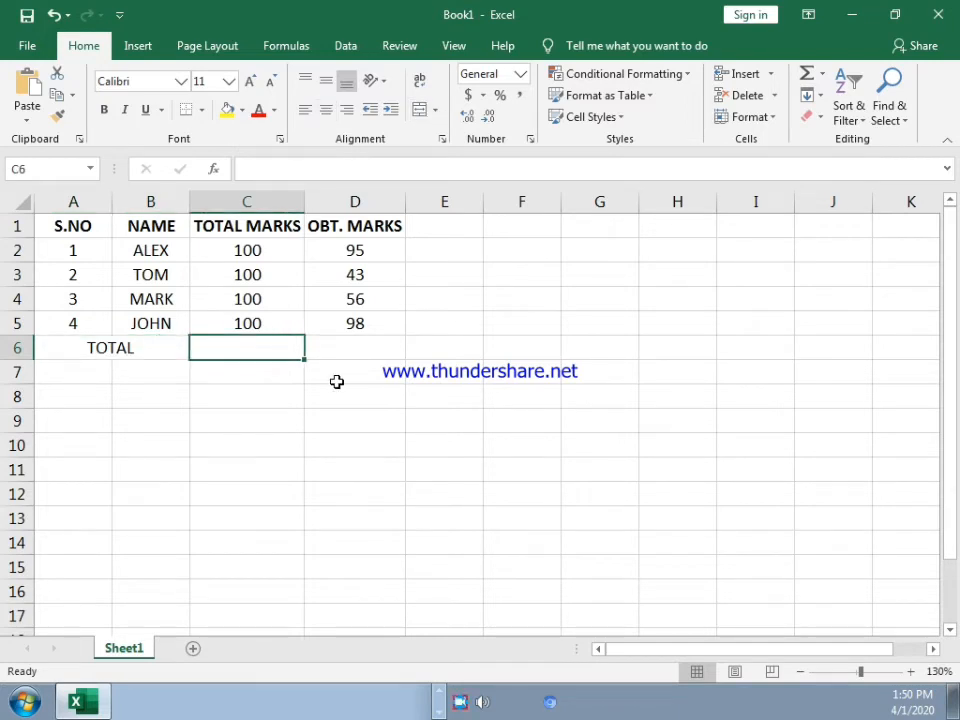
pyautogui.write('=SU')
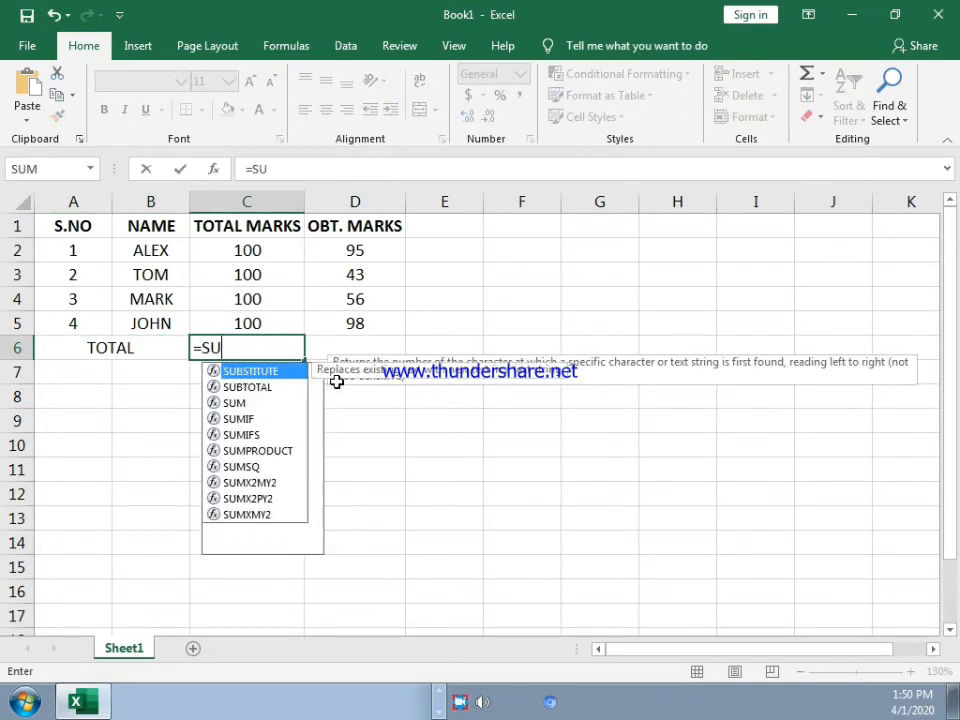
pyautogui.write('M')
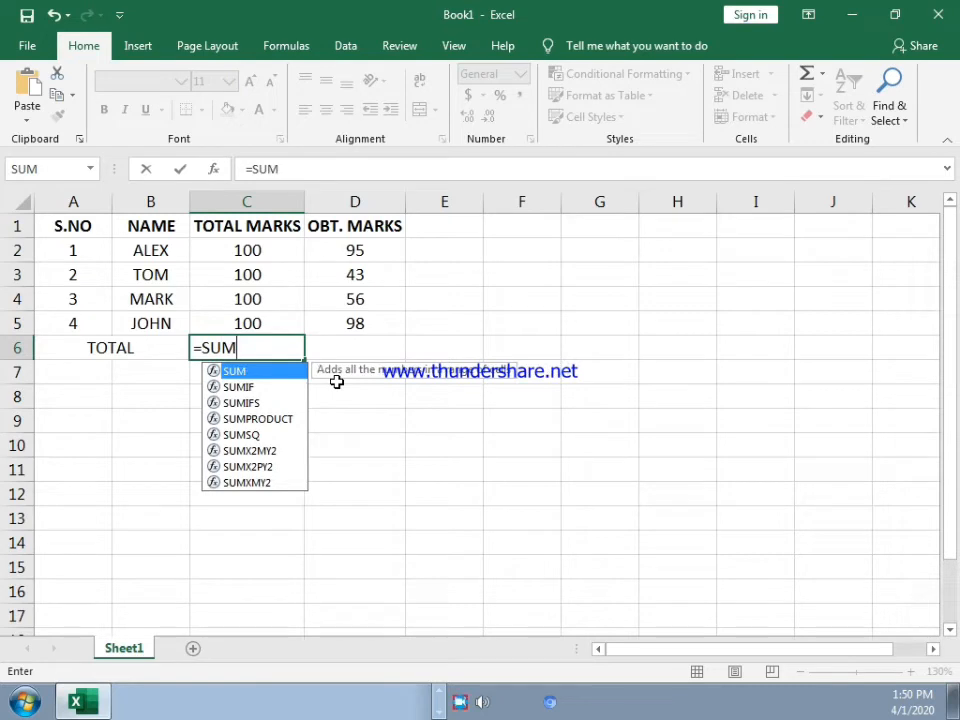
pyautogui.write('(')
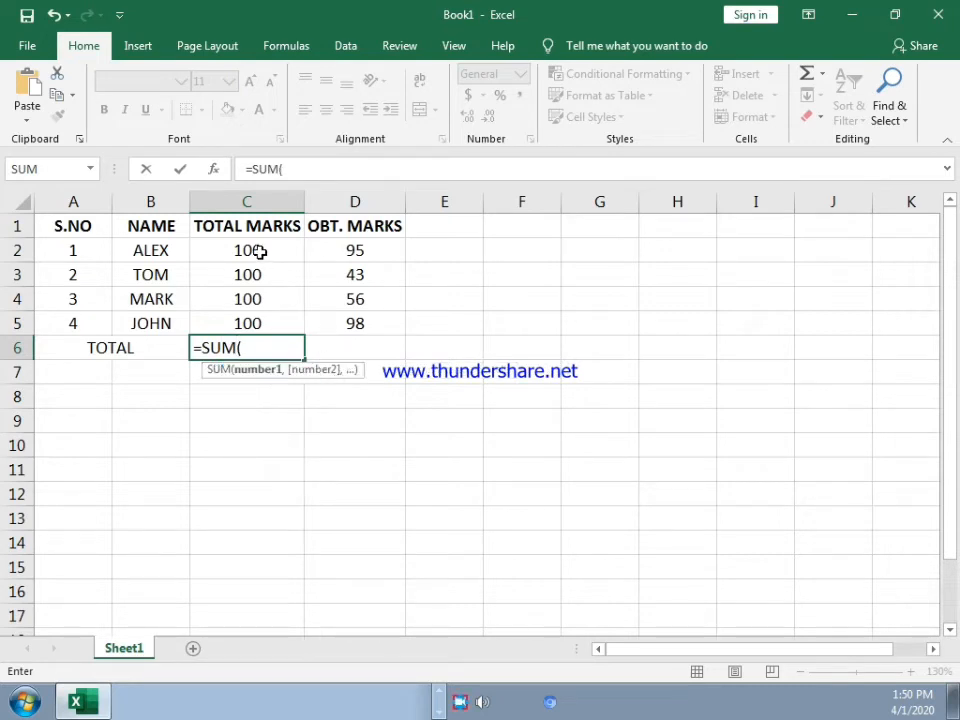
pyautogui.moveTo(259, 253); pyautogui.dragTo(259, 316)
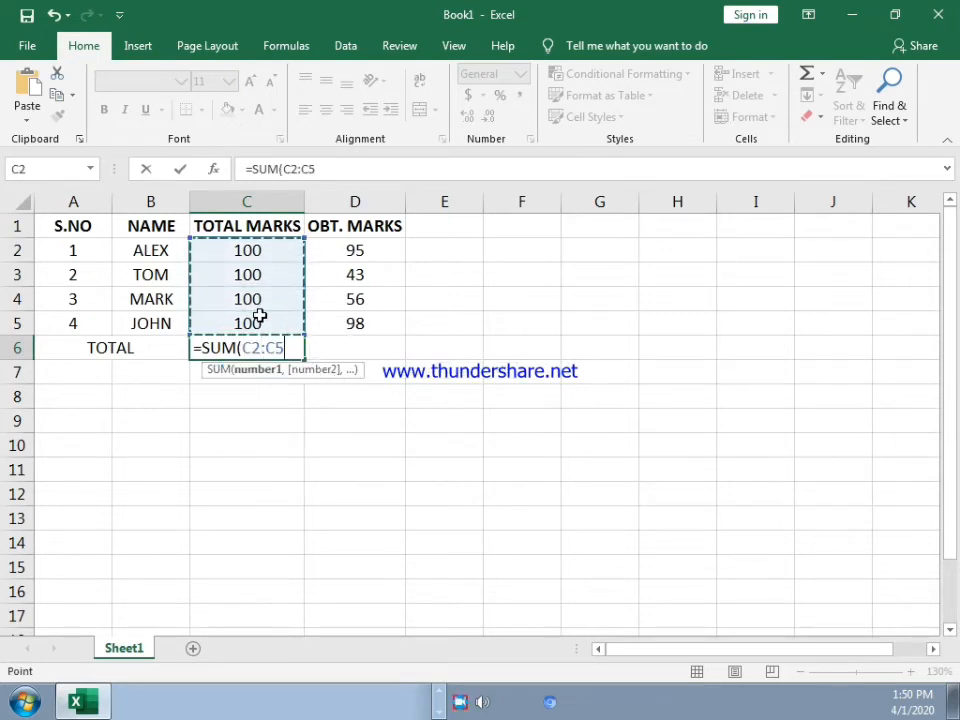
pyautogui.write(')')
pyautogui.press('Return')
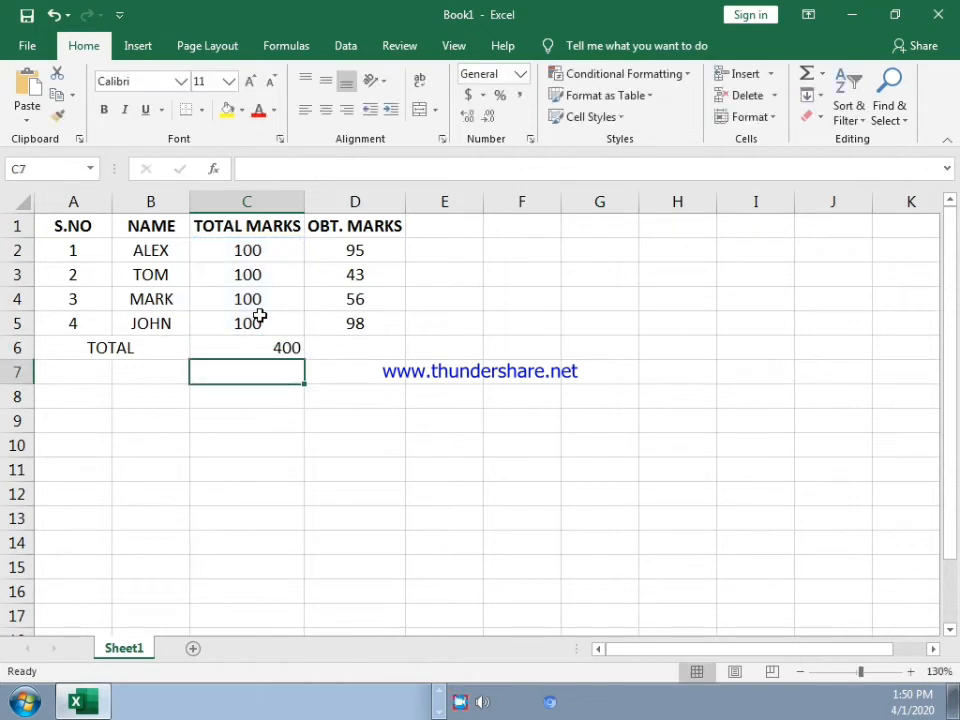
# Step: Add up the OBT. MARKS column in cell D6 with the formula =SUM(D2:D5)
pyautogui.click(391, 347)
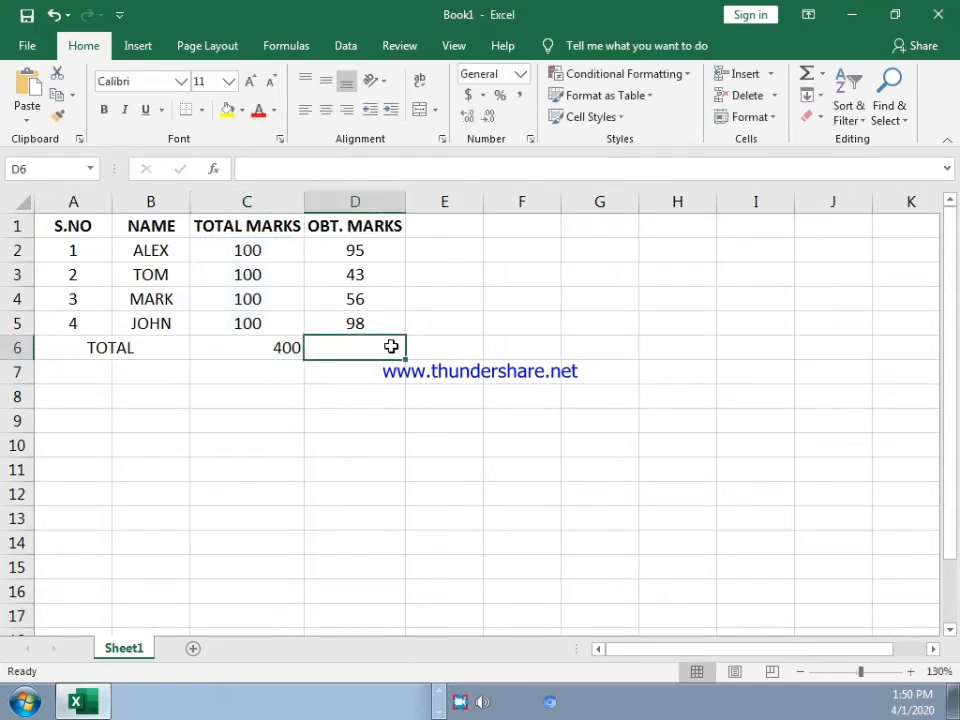
pyautogui.write('=SU')
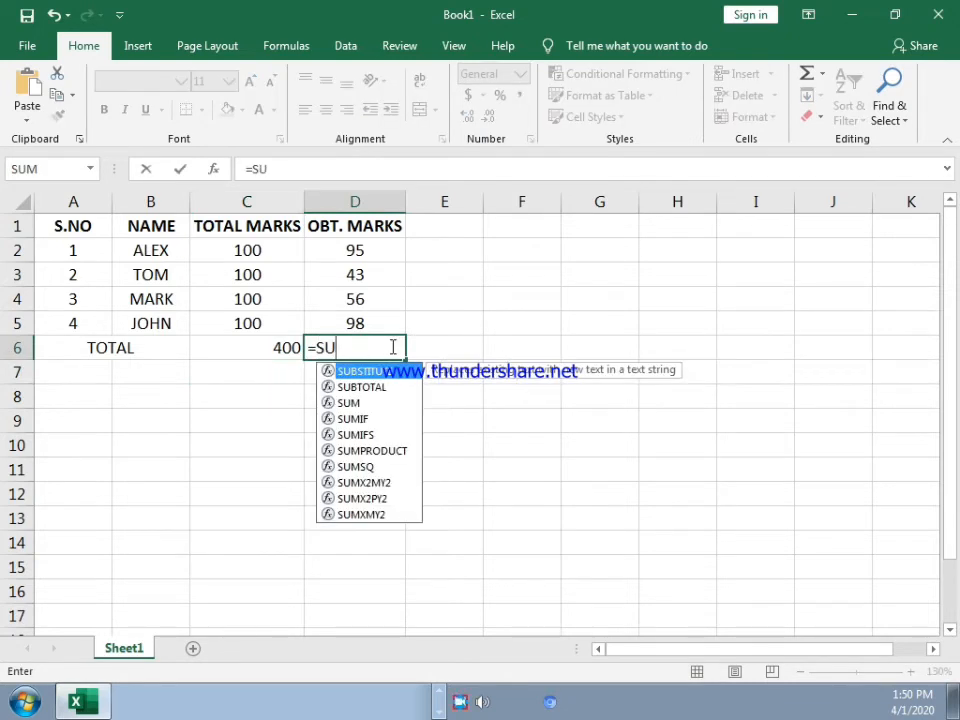
pyautogui.write('M(')
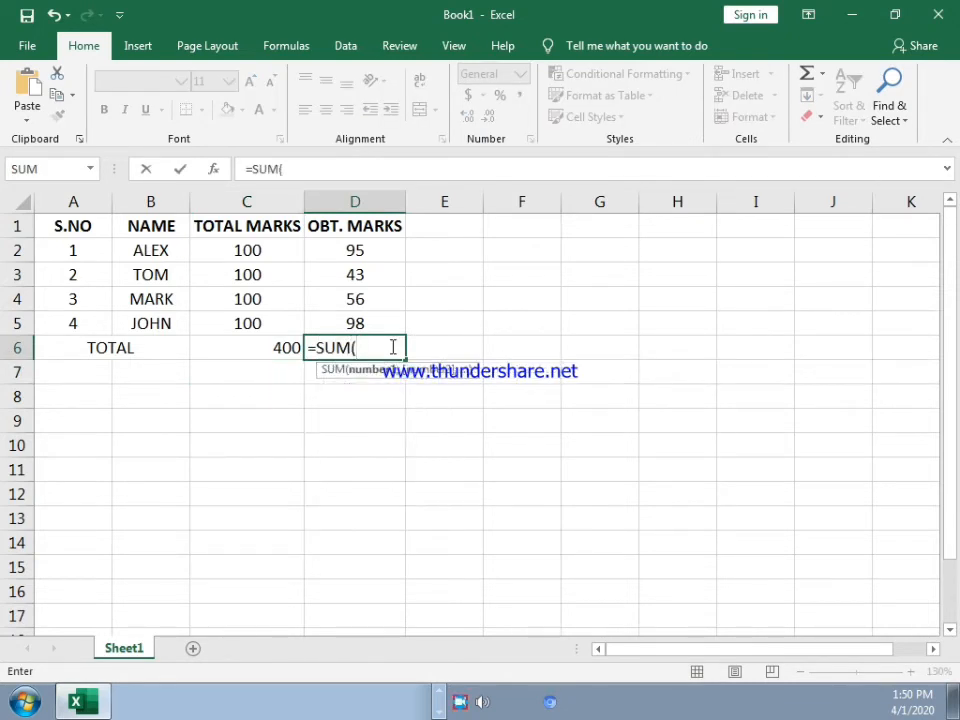
pyautogui.moveTo(339, 259); pyautogui.dragTo(341, 318)
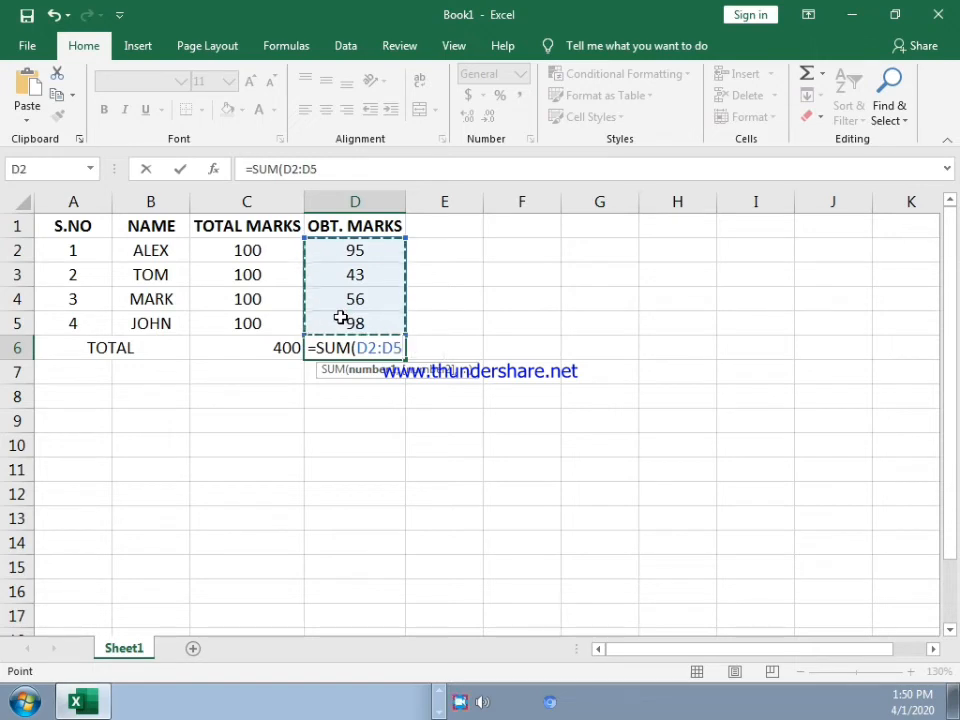
pyautogui.write(')')
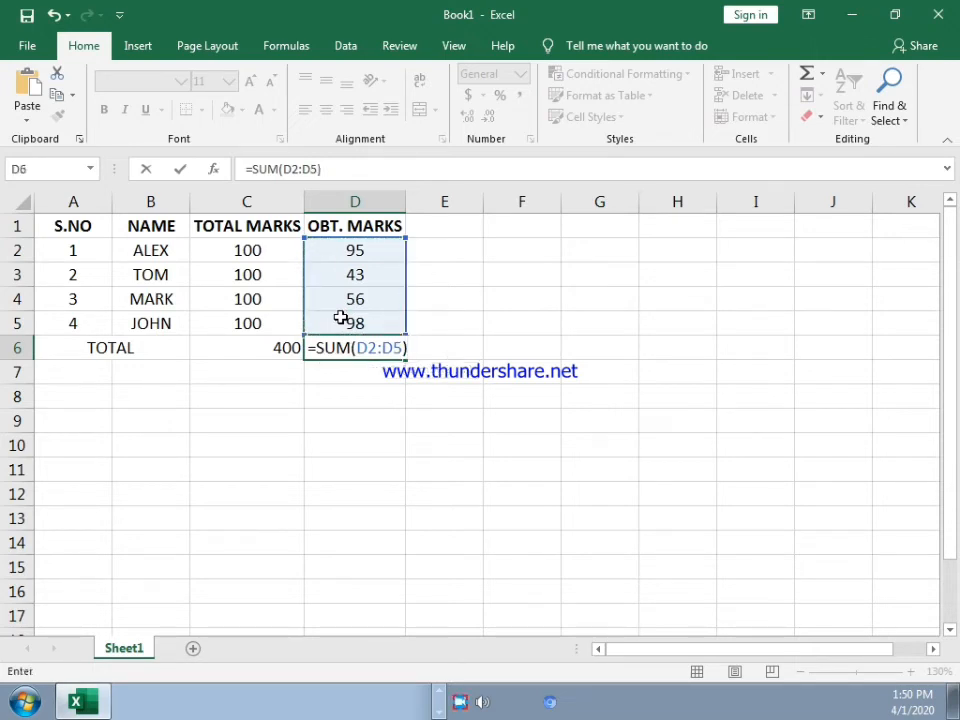
pyautogui.press('Return')
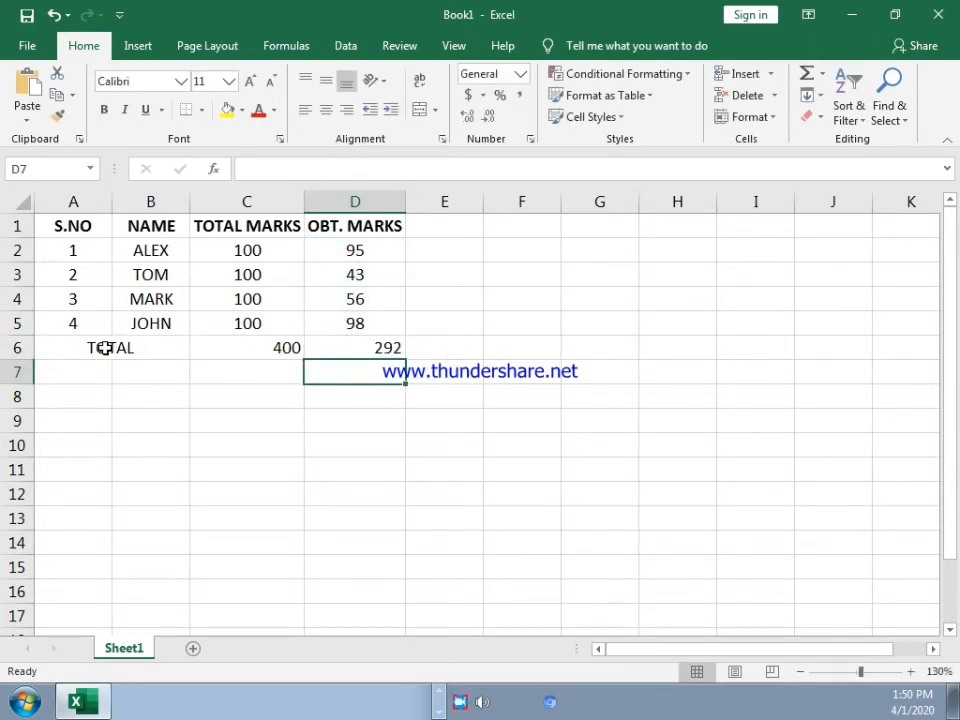
# Step: Center the contents of the TOTAL row, A6 to D6, horizontally
pyautogui.click(229, 348)
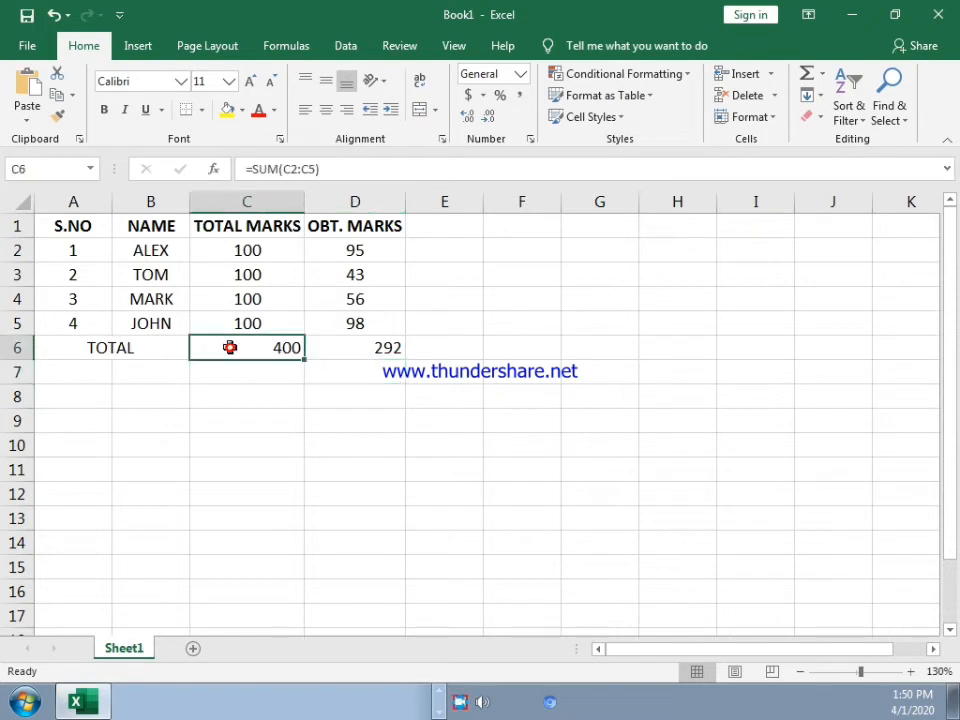
pyautogui.click(103, 347)
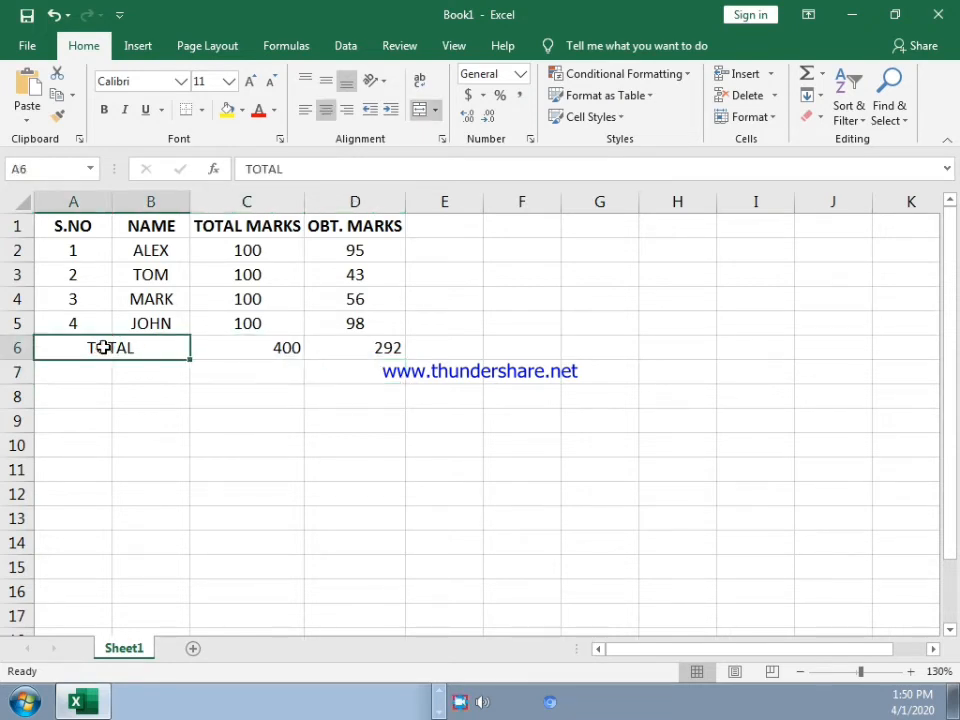
pyautogui.moveTo(118, 347); pyautogui.dragTo(394, 349)
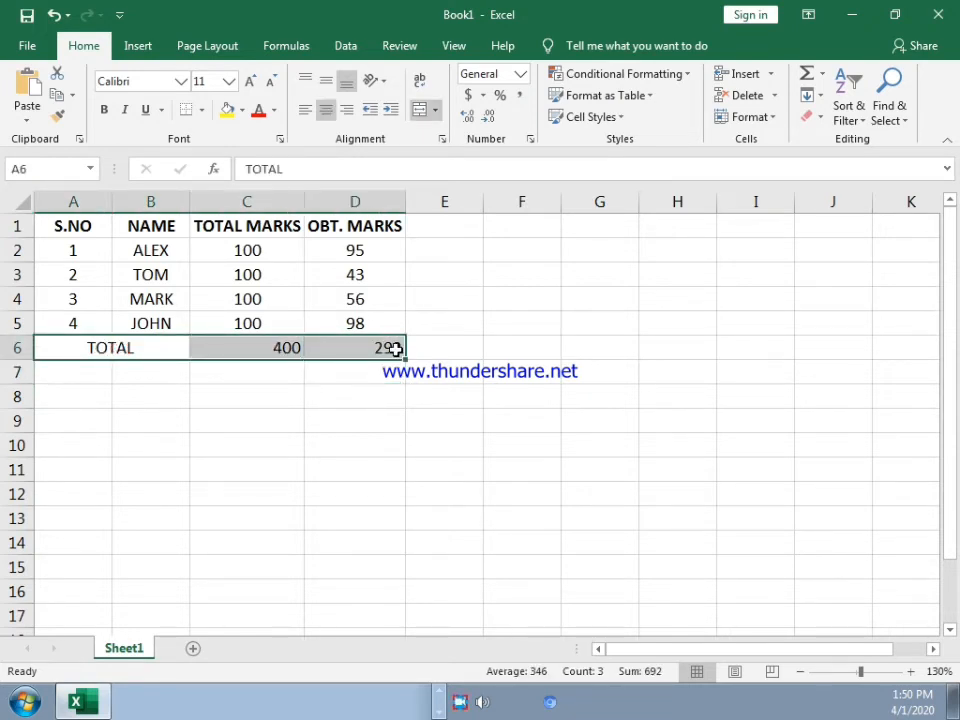
pyautogui.click(324, 114)
pyautogui.click(324, 114)
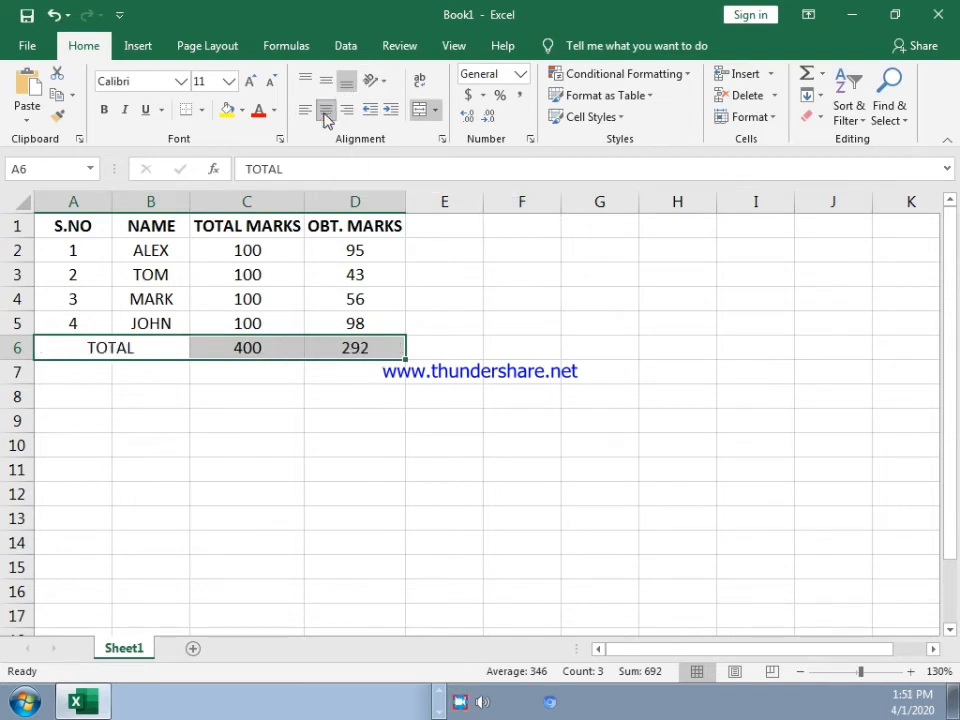
# Step: Apply a thick outside border around the header row, A1 to D1
pyautogui.click(204, 440)
pyautogui.click(80, 227)
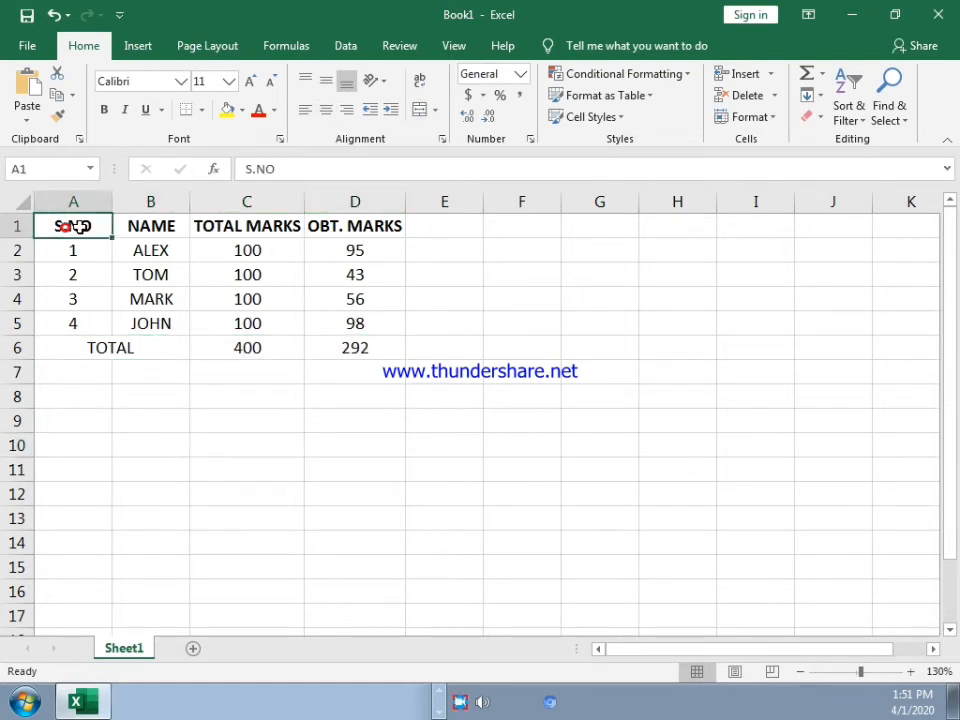
pyautogui.moveTo(80, 227); pyautogui.dragTo(317, 225)
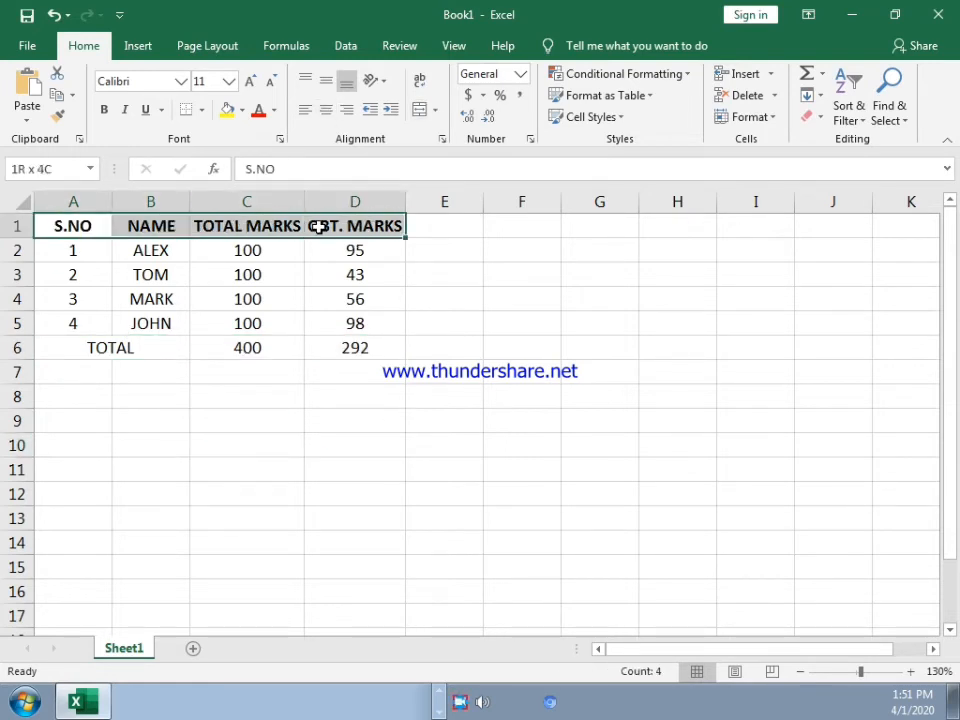
pyautogui.click(203, 116)
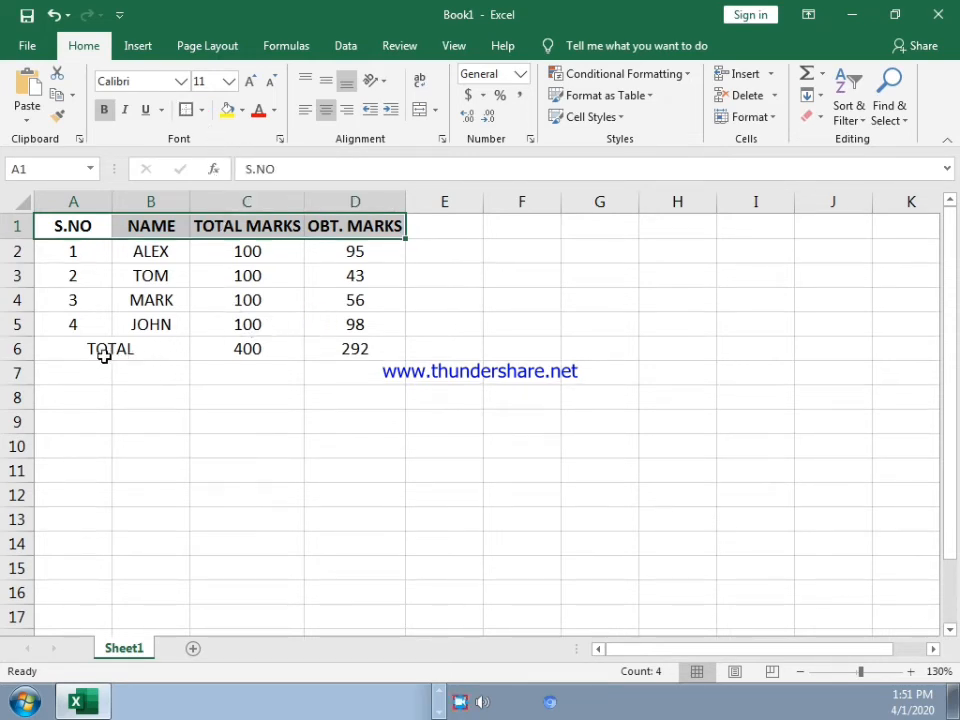
pyautogui.click(665, 397)
# Step: Make the TOTAL row, A6 to D6, bold and put a thick outside border around it
pyautogui.moveTo(66, 352); pyautogui.dragTo(345, 347)
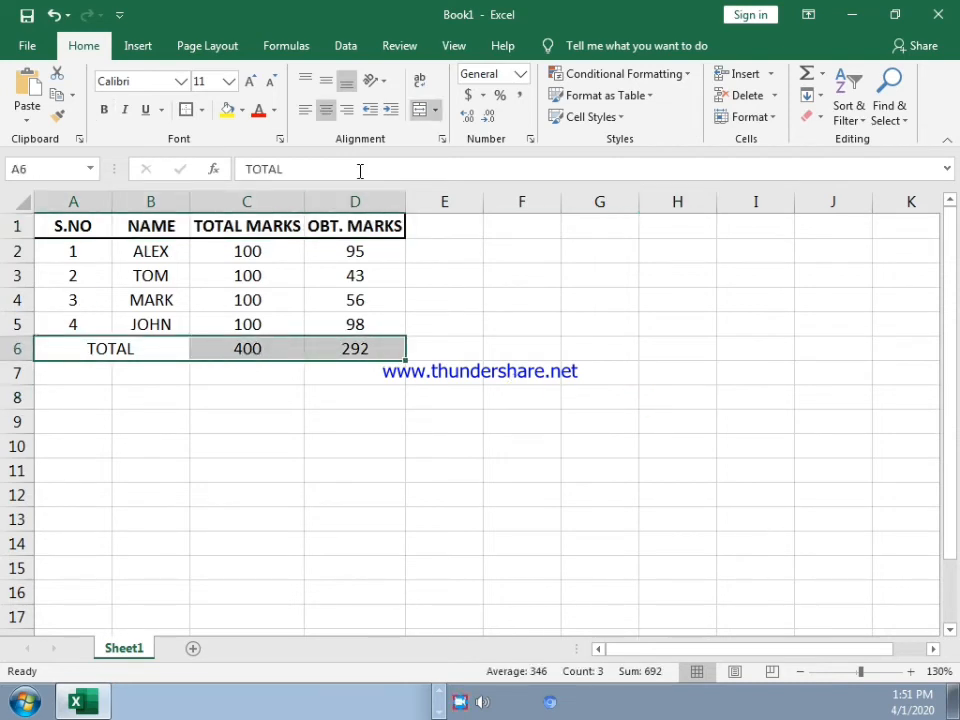
pyautogui.click(104, 111)
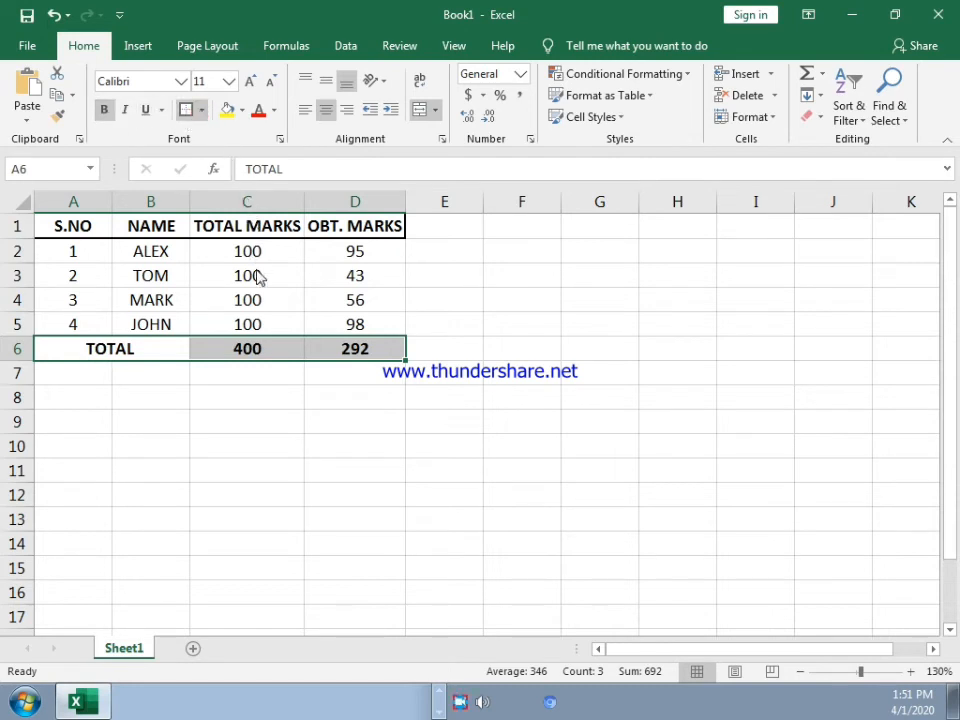
pyautogui.click(257, 309)
pyautogui.click(517, 380)
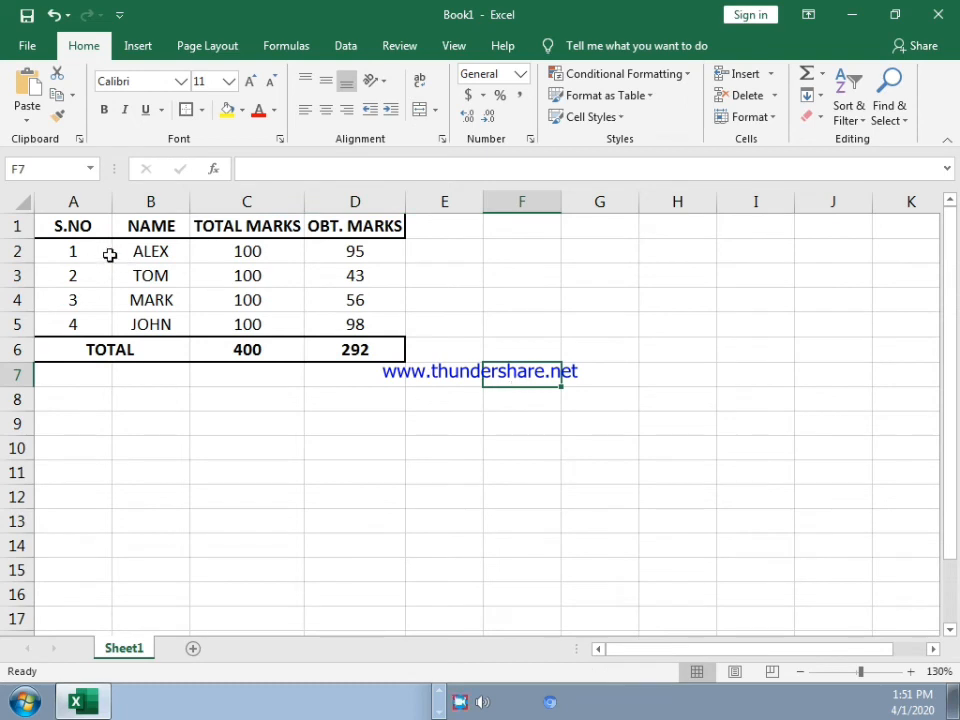
# Step: Apply thin borders to all cells of the marks table, A1 to D6
pyautogui.moveTo(71, 223); pyautogui.dragTo(338, 345)
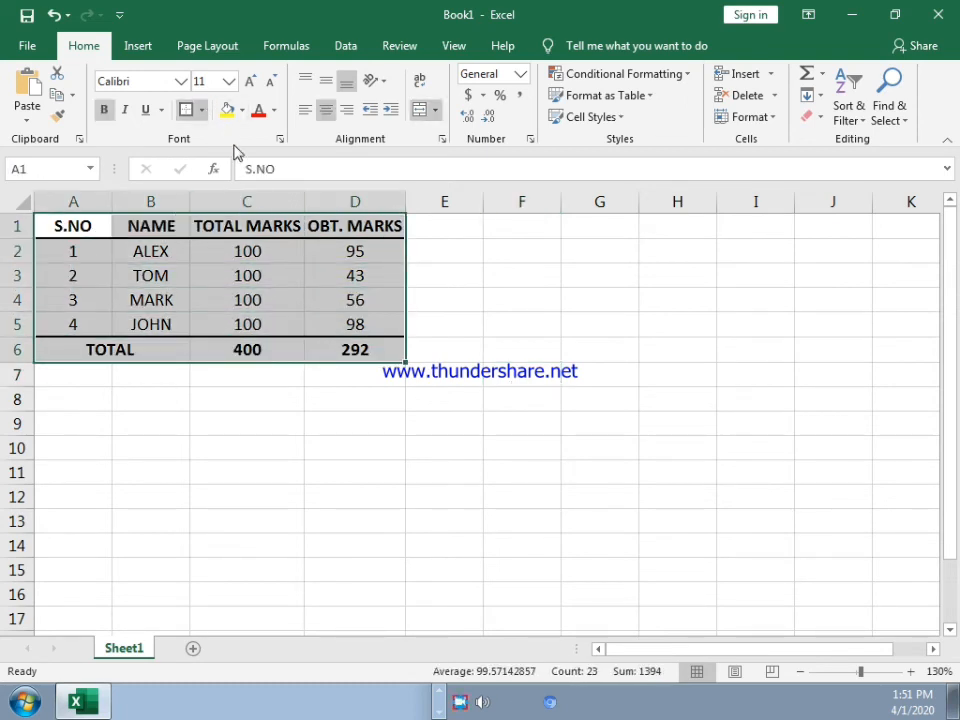
pyautogui.click(296, 274)
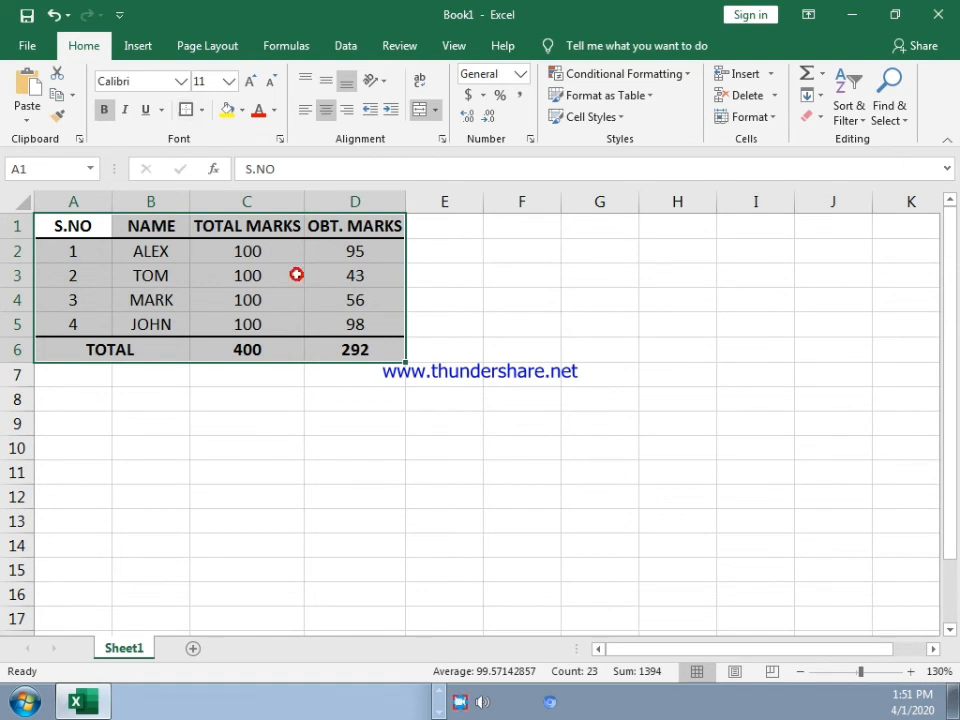
pyautogui.click(428, 489)
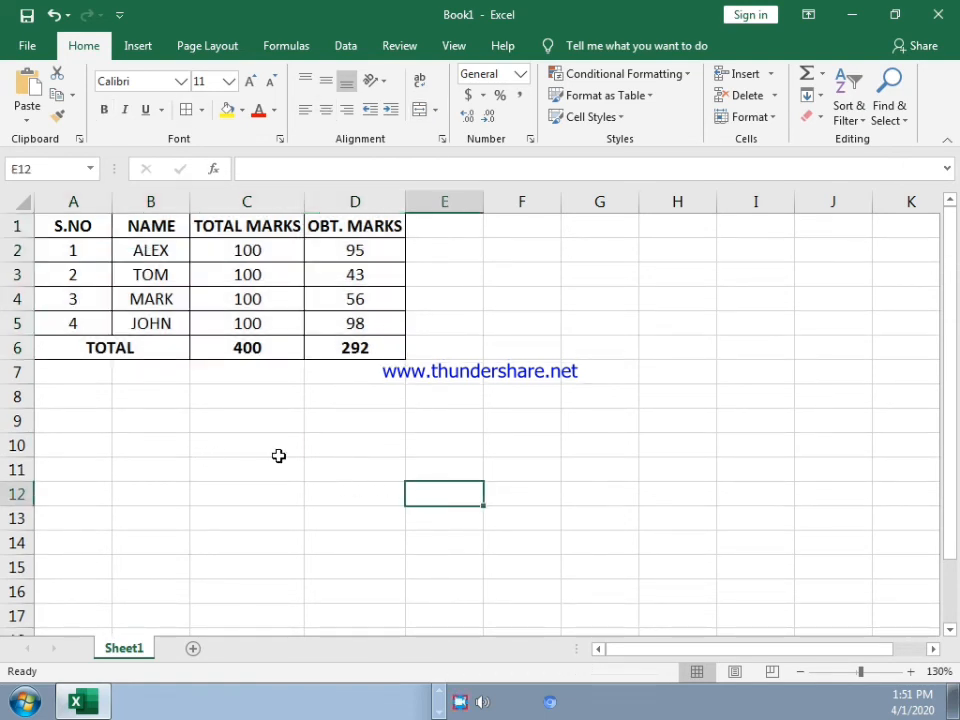
# Step: Copy the formula of the TOTAL MARKS sum in C6 and enter it in A11 as literal text, '=SUM(C2:C5)
pyautogui.click(248, 348)
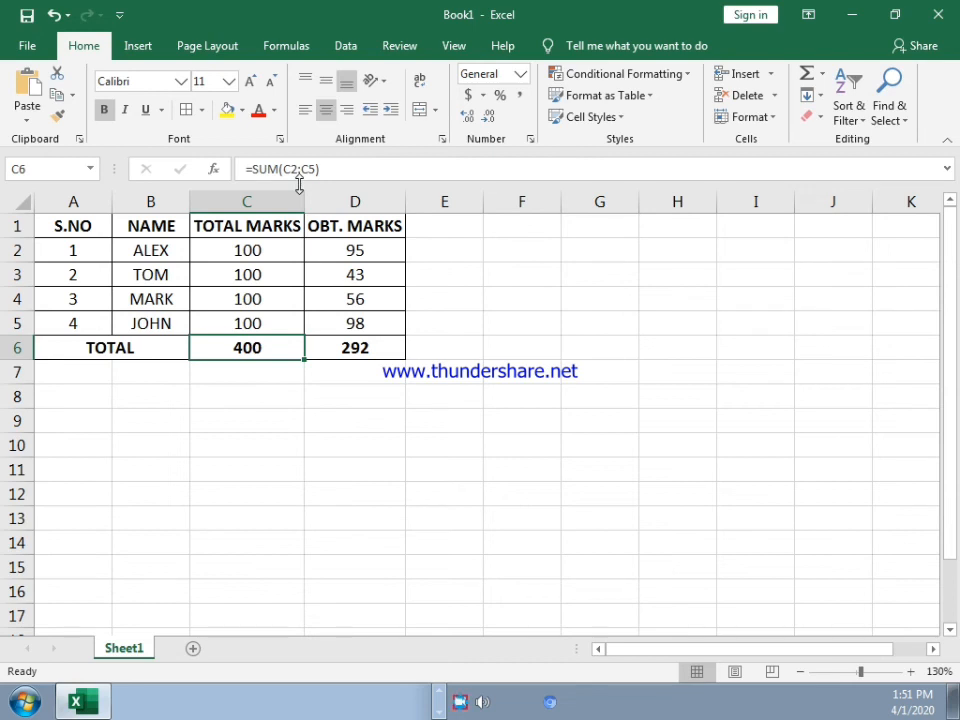
pyautogui.moveTo(334, 169); pyautogui.dragTo(218, 172)
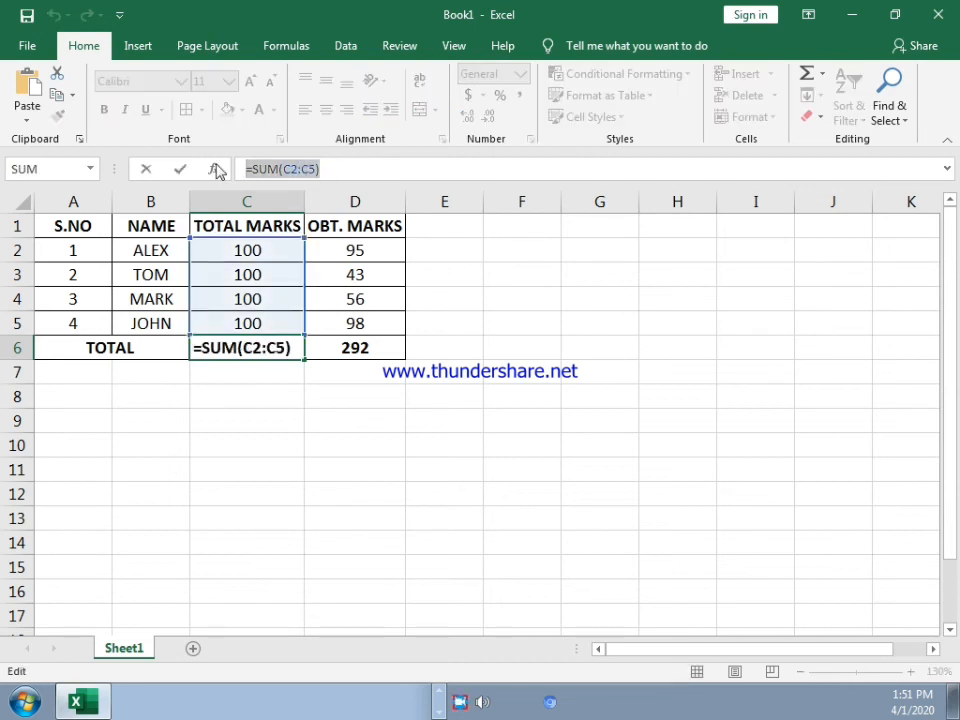
pyautogui.press('Escape')
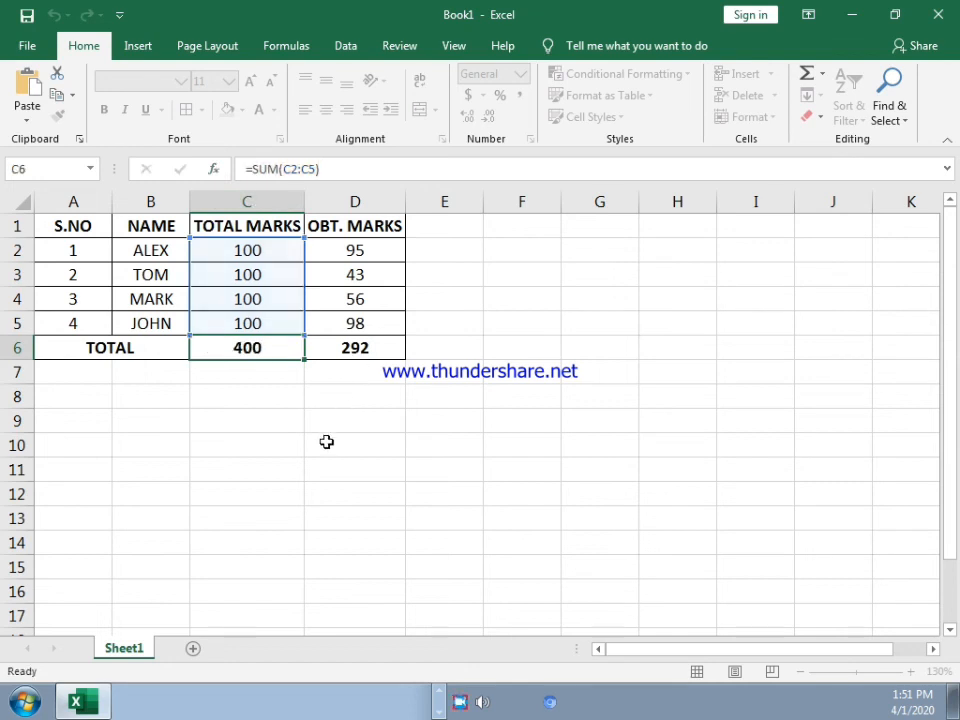
pyautogui.click(94, 466)
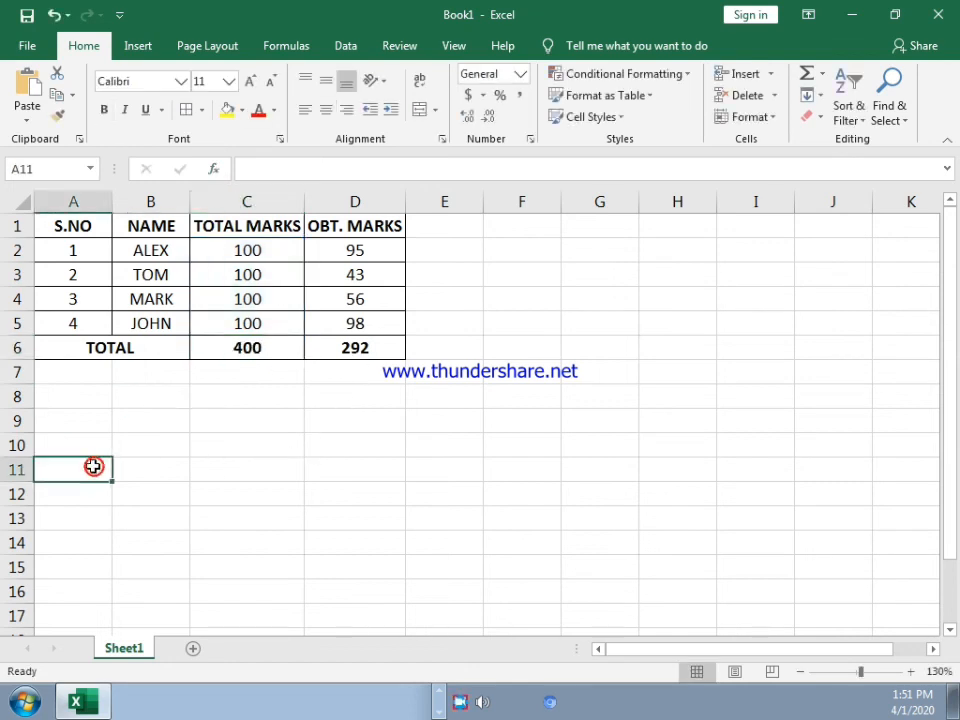
pyautogui.write("'")
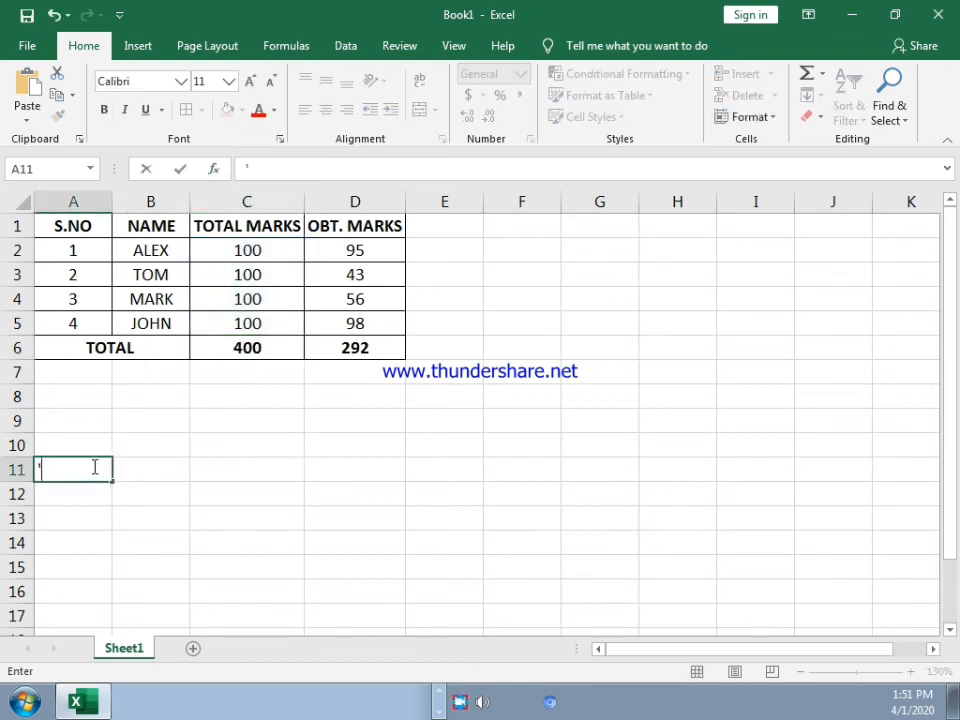
pyautogui.write('=SUM(C2:C5)')
pyautogui.press('Return')
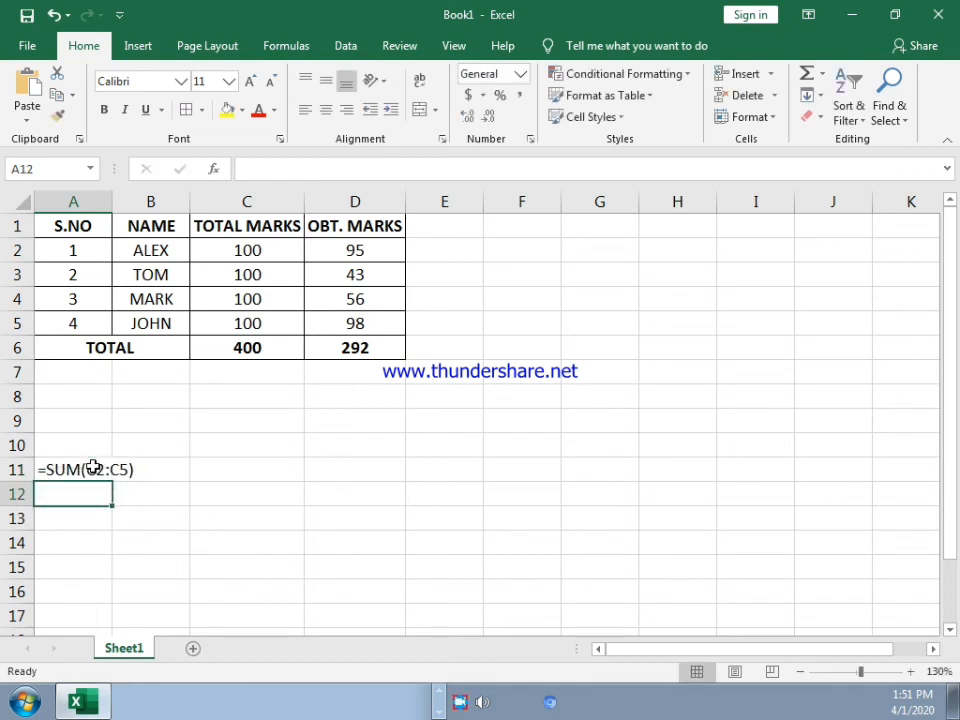